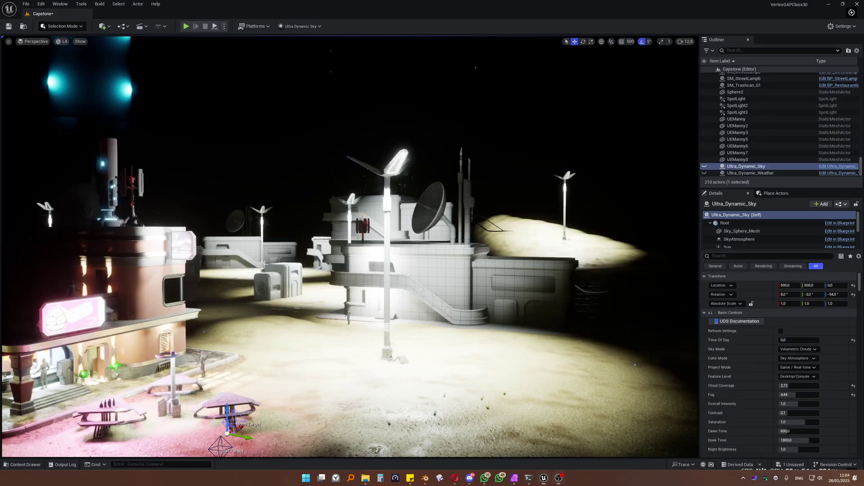
Step: Search the scene's actors for "post" and select the PostProcessVolume
right_drag(265, 265, 176, 254)
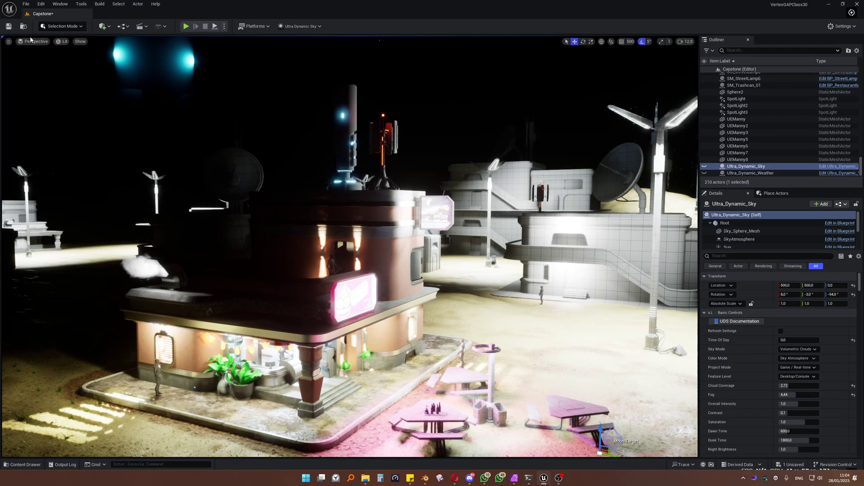
right_drag(135, 225, 212, 225)
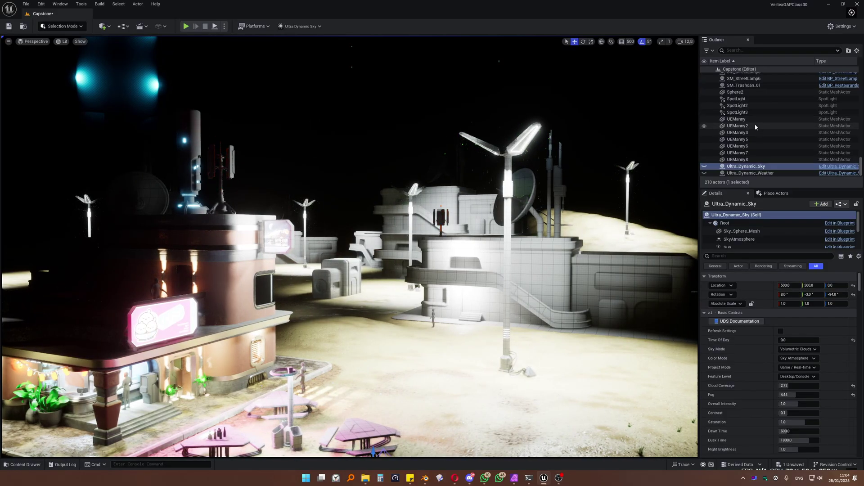
scroll(854, 158, up, 5)
scroll(854, 158, up, 5)
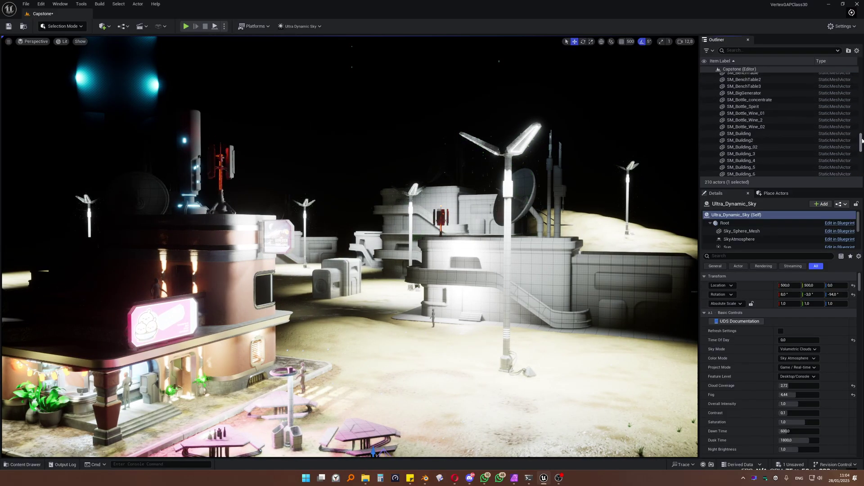
click(738, 51)
text(post)
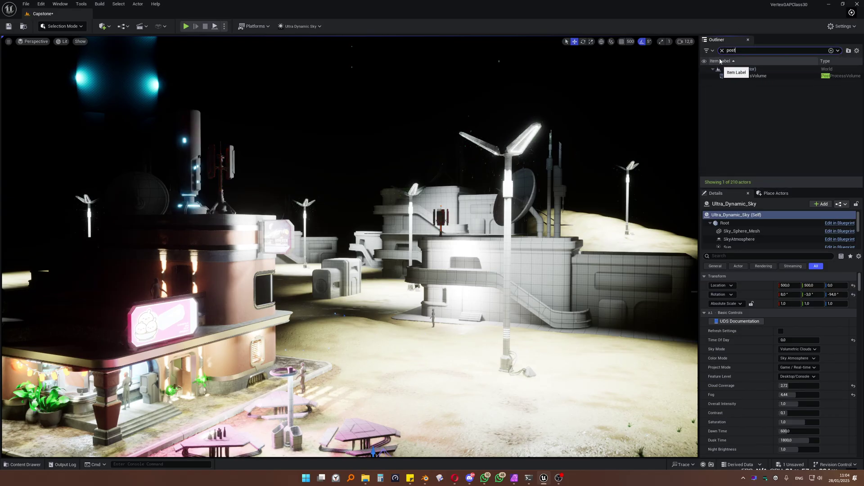
click(733, 75)
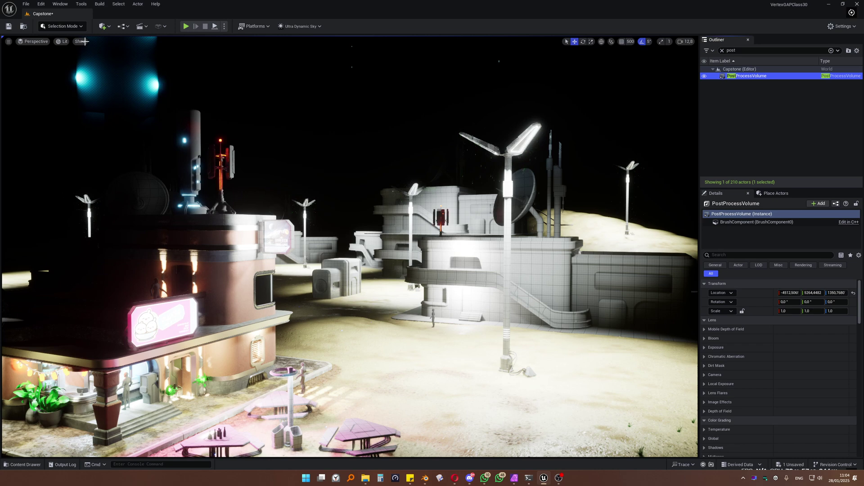
Step: Reset the viewport's show flags to their defaults
click(62, 42)
click(80, 41)
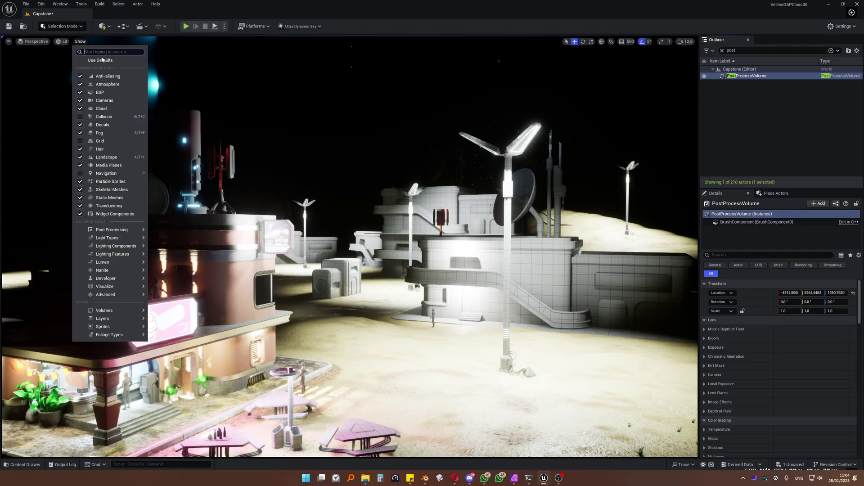
click(102, 60)
Step: Add an Exponential Height Fog actor beyond the restaurant, near the white buildings, and set its fog density to about 0.025
click(106, 27)
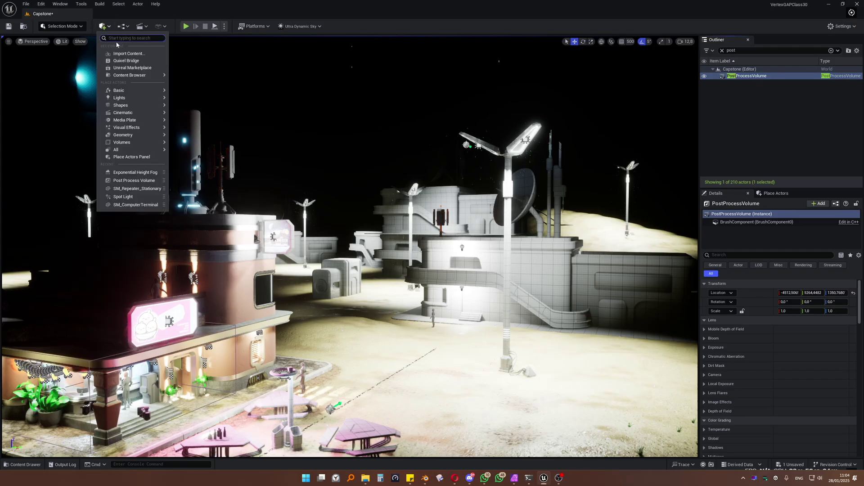
text(heig)
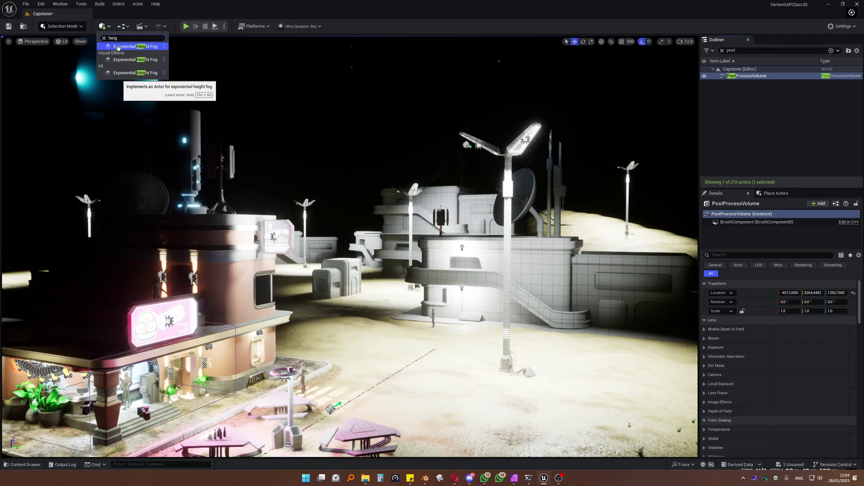
drag(116, 46, 367, 298)
drag(401, 369, 405, 229)
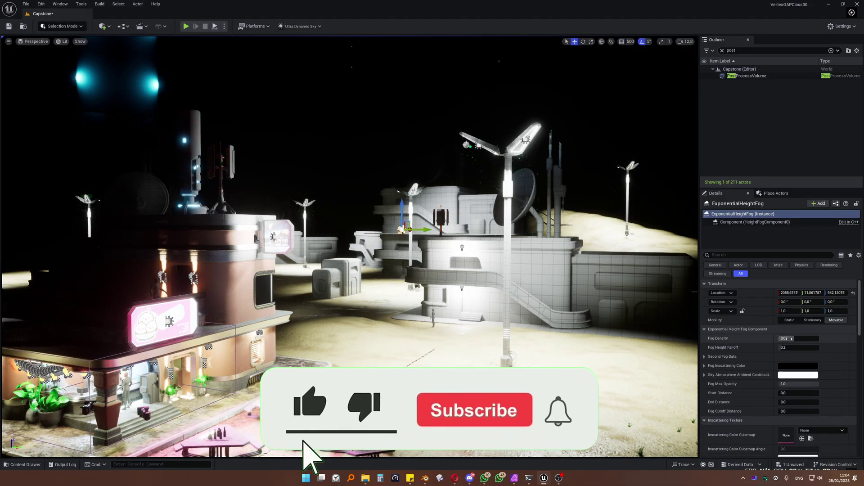
mouse_move(786, 338)
mouse_down()
mouse_move(810, 339)
mouse_move(794, 338)
mouse_up()
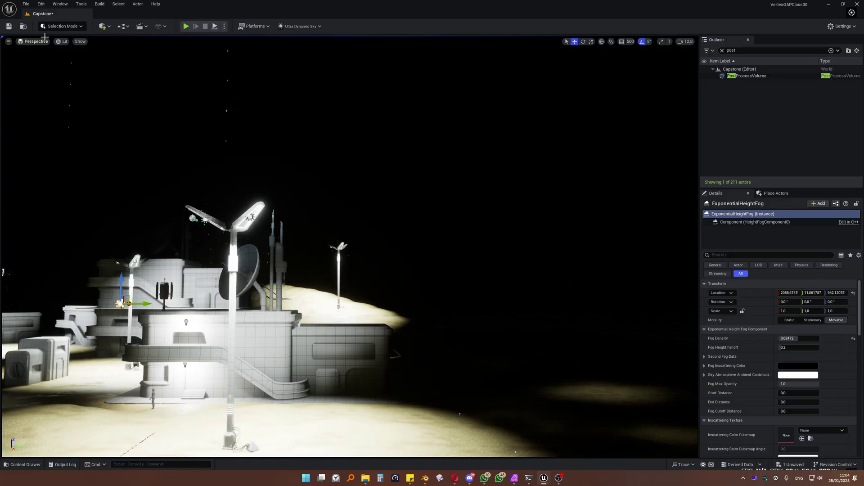
Step: View the scene through CineCameraActor and lower the height fog actor to a Z location of about 334
click(34, 41)
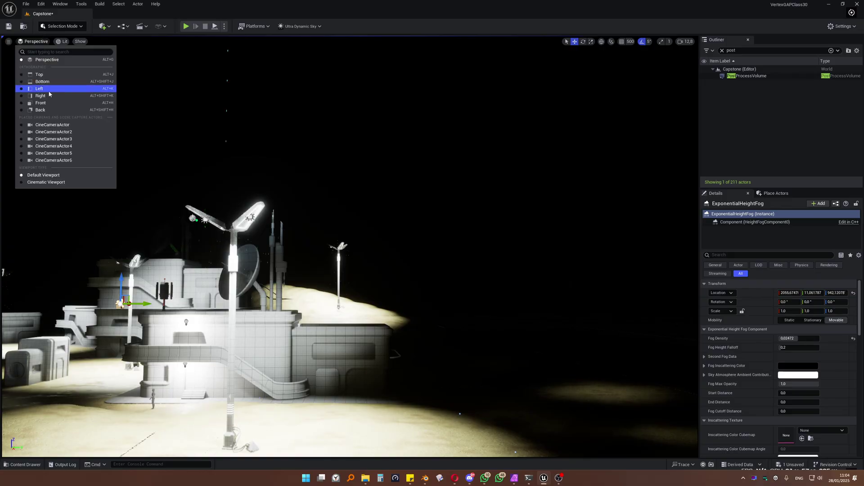
click(41, 127)
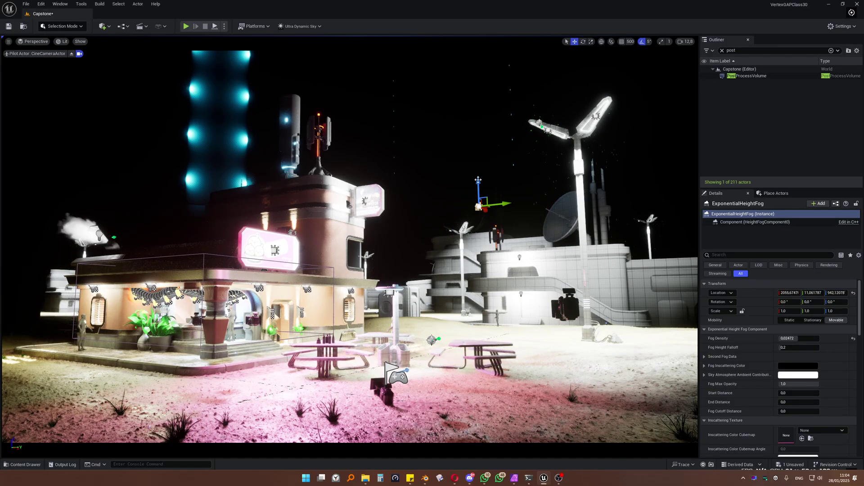
drag(479, 184, 491, 262)
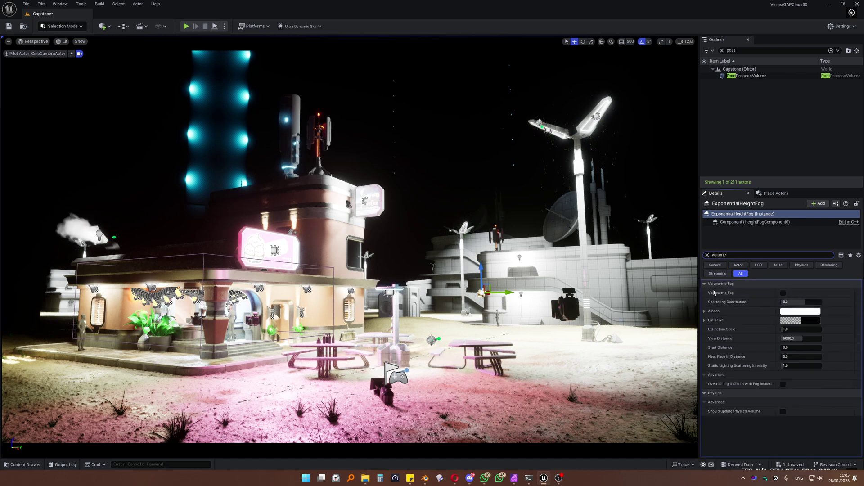
Step: Enable Volumetric Fog on the height fog and set its Scattering Distribution to about -0.3
click(783, 293)
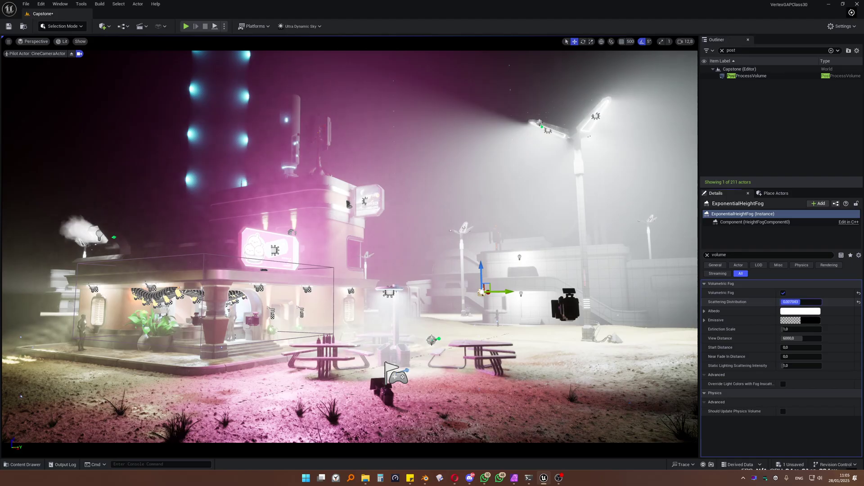
text(0.9)
key(Return)
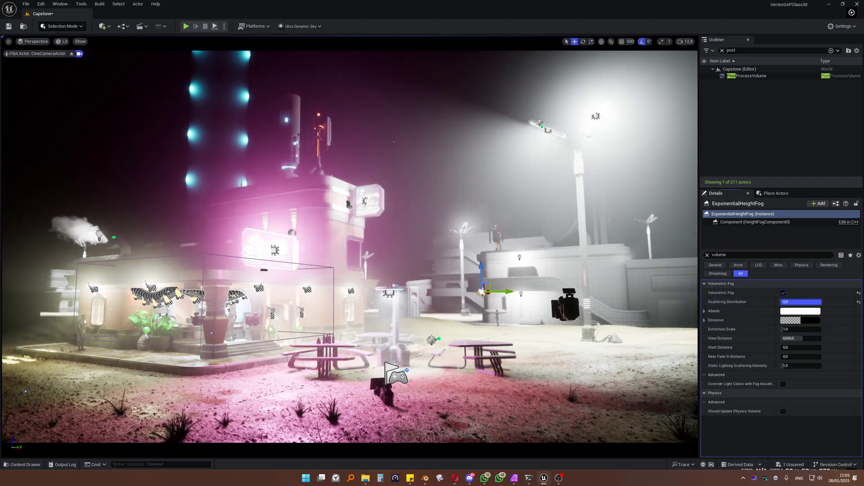
mouse_move(800, 302)
mouse_down()
mouse_move(792, 302)
mouse_move(800, 304)
mouse_up()
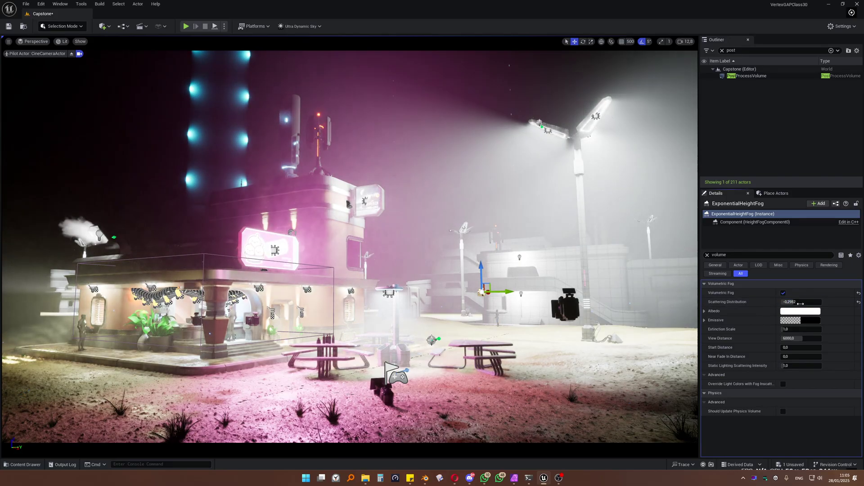
Step: Set the volumetric fog's albedo to a very pale bluish white and its Extinction Scale to about 2.85
click(800, 311)
click(680, 319)
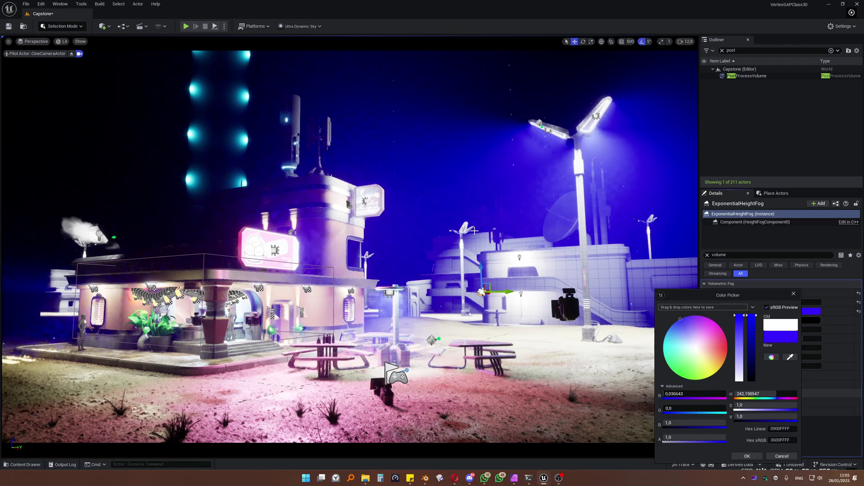
click(695, 348)
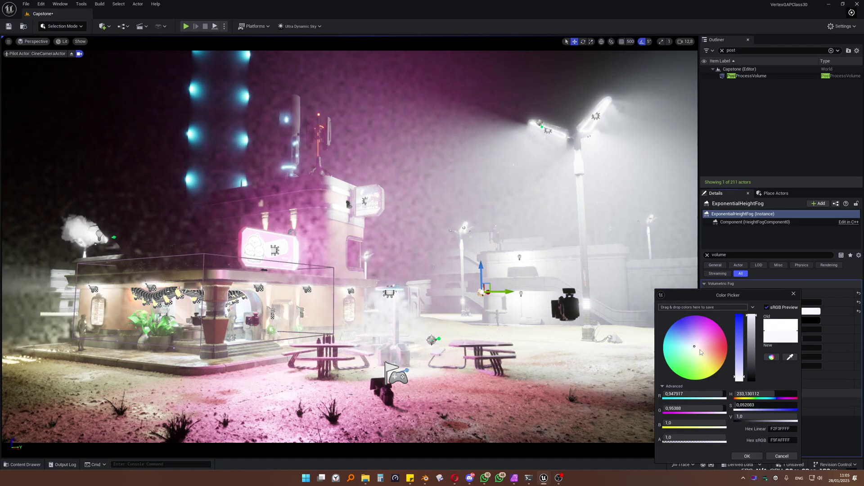
click(747, 456)
drag(792, 329, 749, 346)
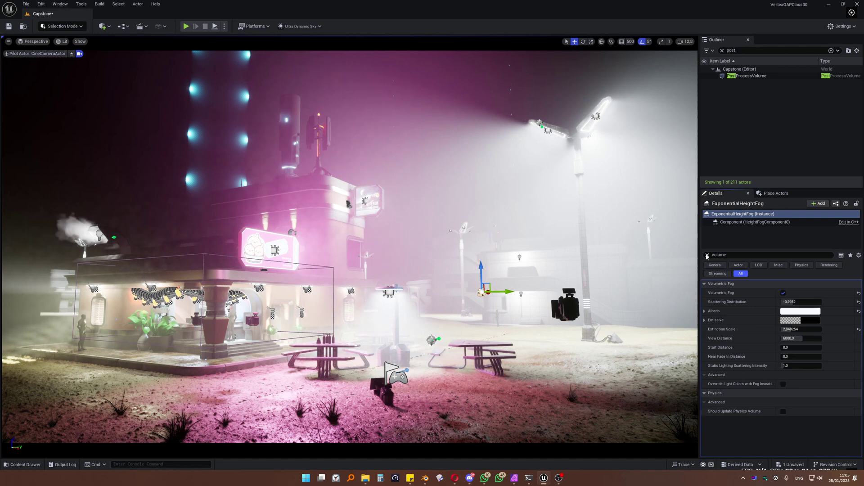
Step: Clear the property filter and set the height fog's Fog Density to 0.00448
click(708, 255)
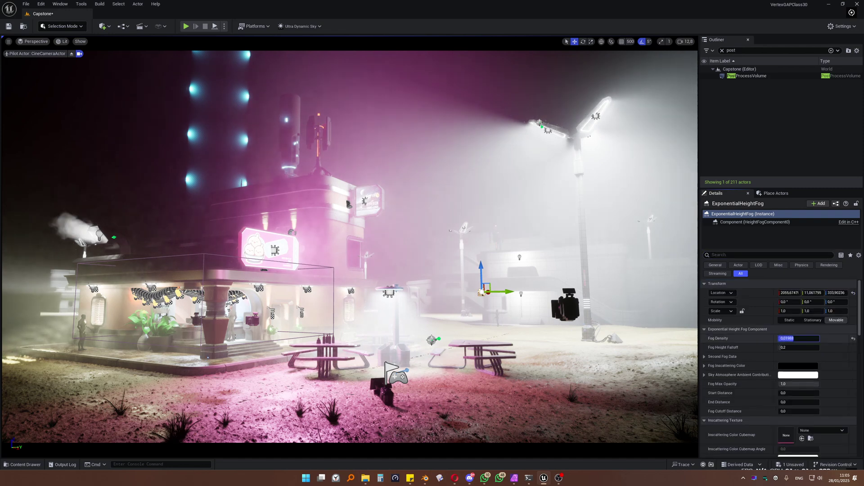
text(0,00448)
key(Return)
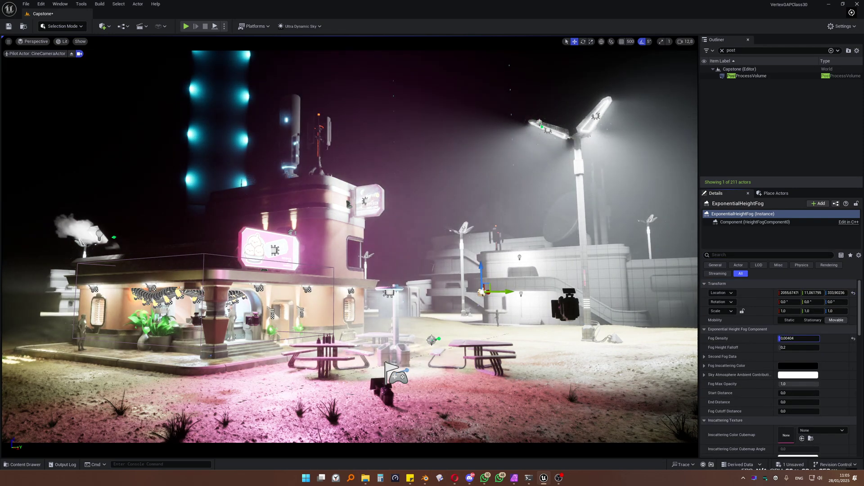
drag(799, 338, 806, 338)
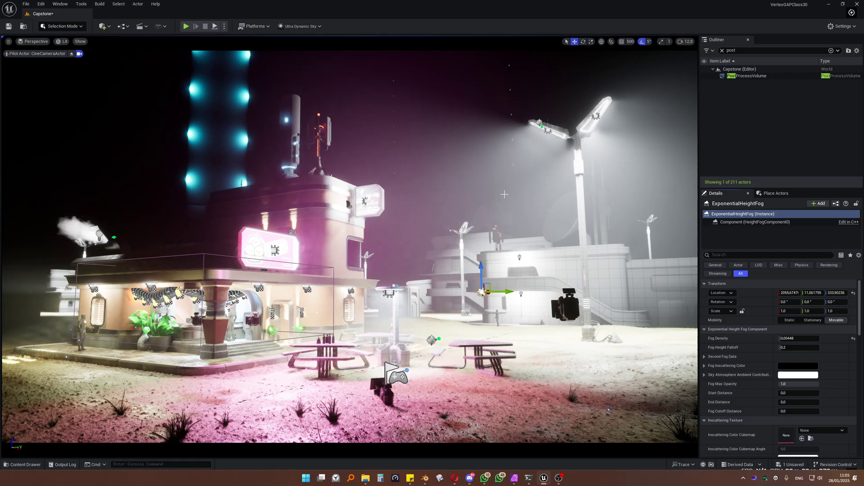
Step: Stop piloting the camera actor and check the fog around the restaurant from a free perspective view
click(71, 53)
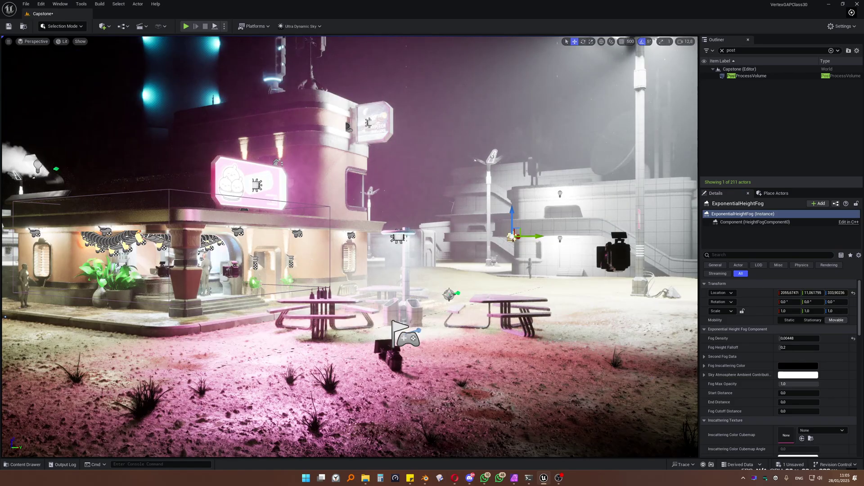
scroll(73, 61, down, 5)
scroll(350, 247, up, 8)
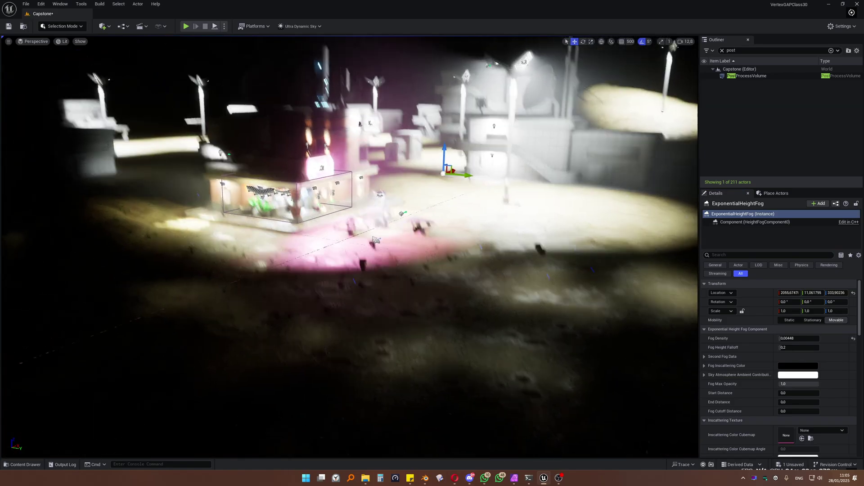
scroll(529, 137, down, 4)
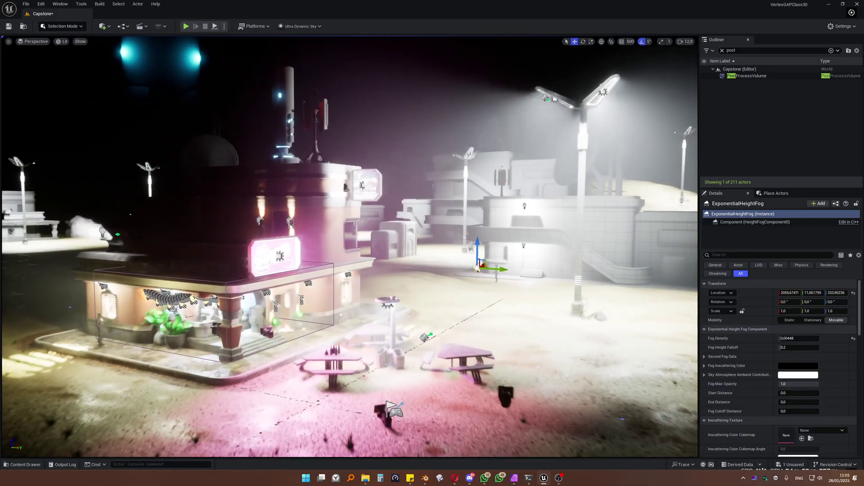
scroll(530, 136, up, 5)
Step: Hide the editor icons with game view and set the Scattering Intensity of the tall street lamp beside the restaurant to about 0.48
click(530, 136)
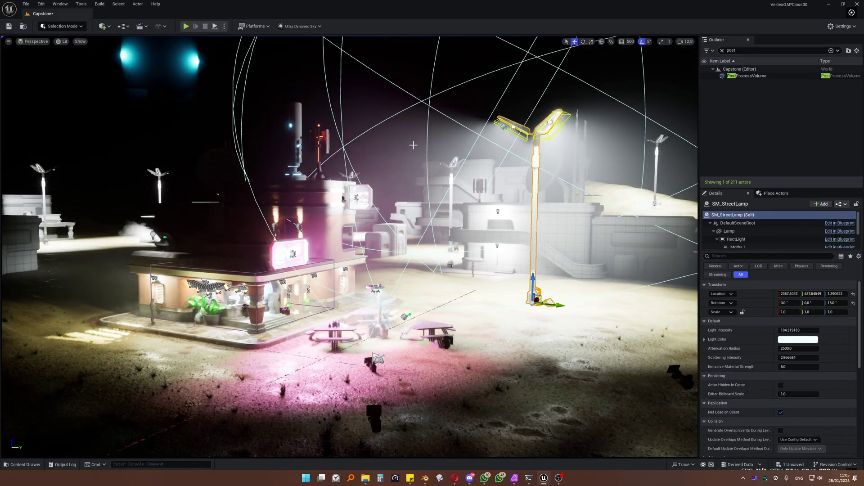
scroll(412, 141, up, 3)
key(g)
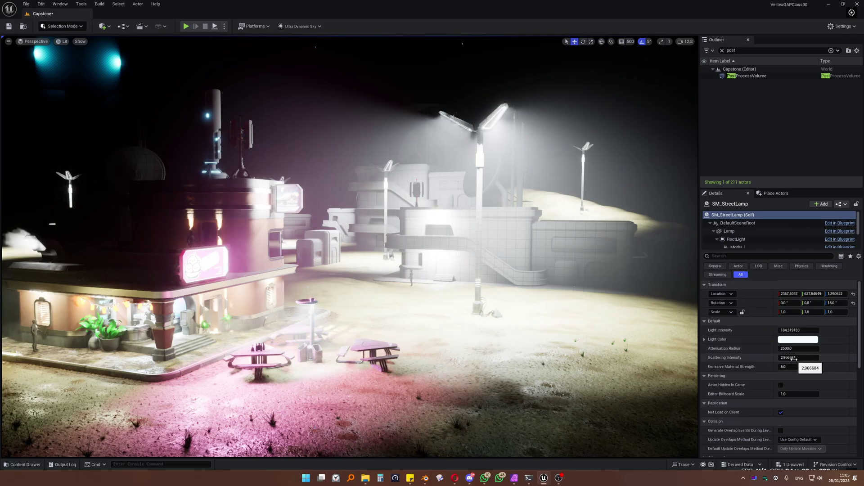
drag(799, 357, 765, 357)
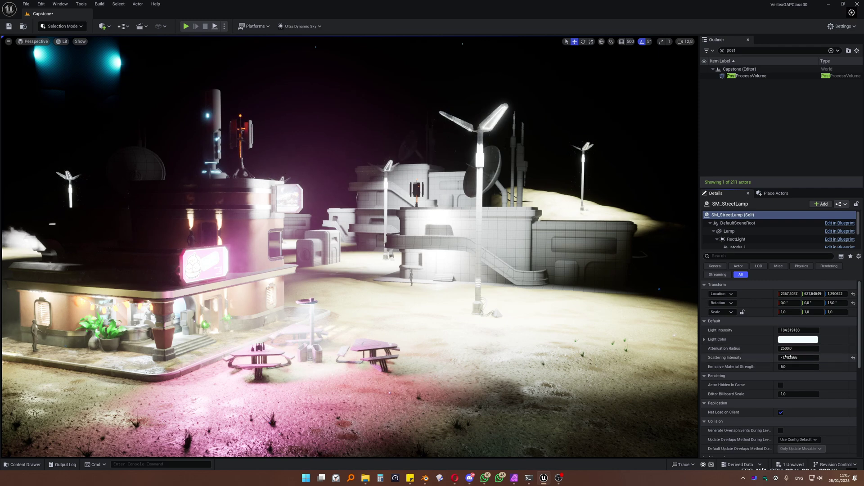
drag(798, 357, 825, 358)
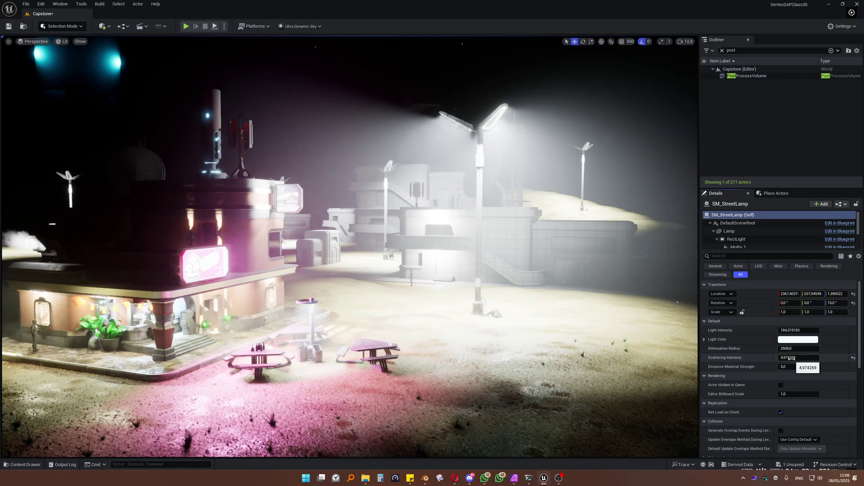
drag(789, 358, 784, 358)
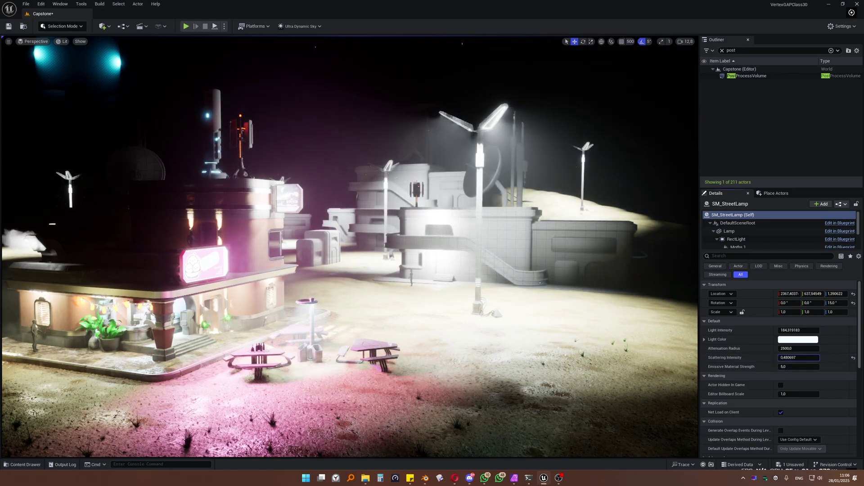
Step: Try different Volumetric Scattering Intensity values on the point light of the ceiling light under the restaurant's canopy, ending at 10
right_drag(305, 259, 199, 155)
key(w)
click(343, 115)
key(s)
right_drag(343, 115, 317, 124)
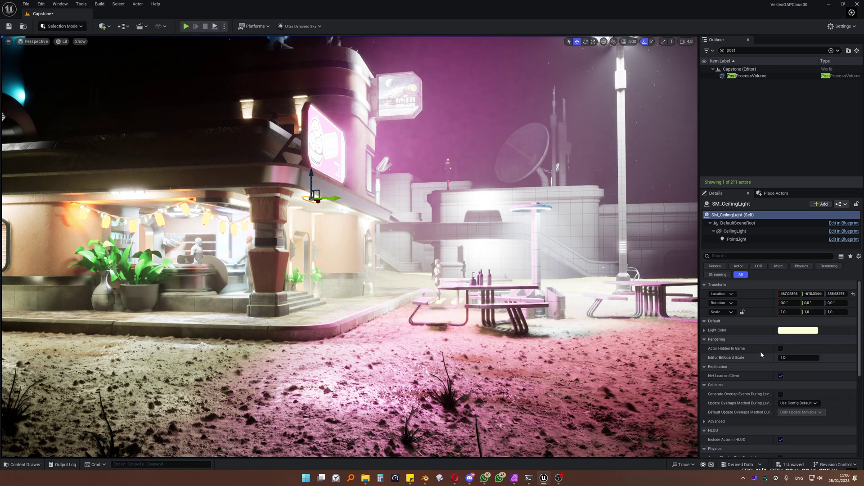
scroll(752, 342, down, 1)
click(737, 239)
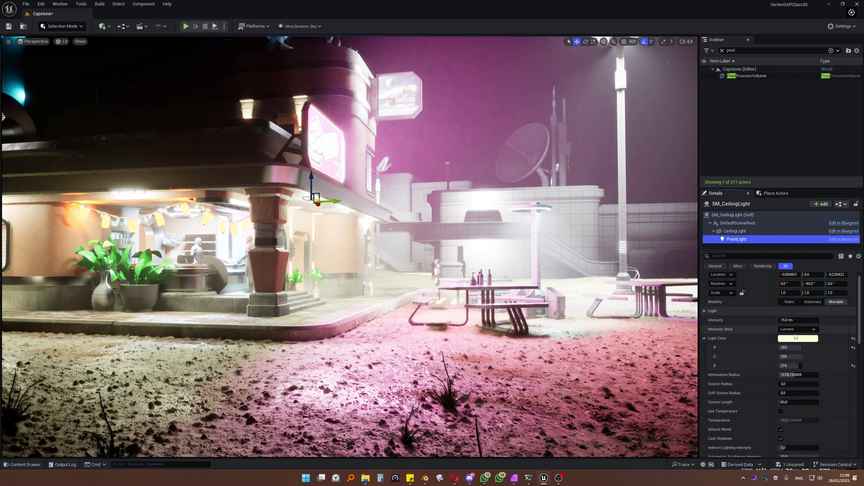
scroll(799, 395, down, 10)
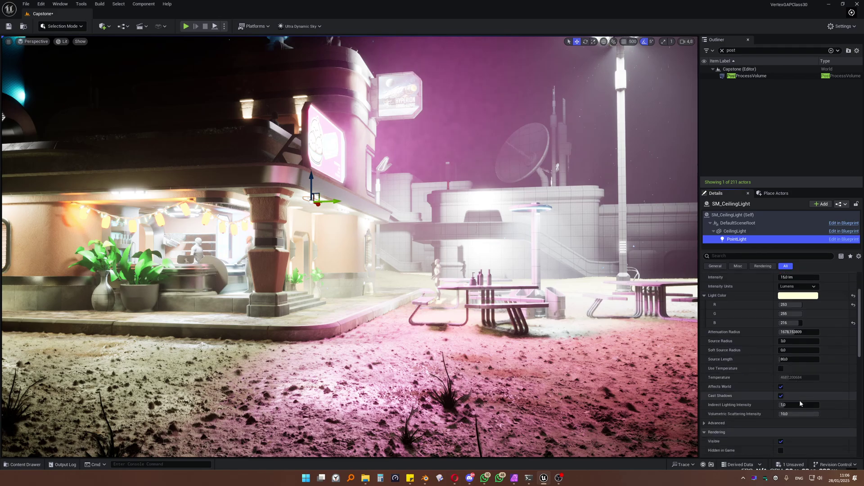
scroll(799, 395, down, 3)
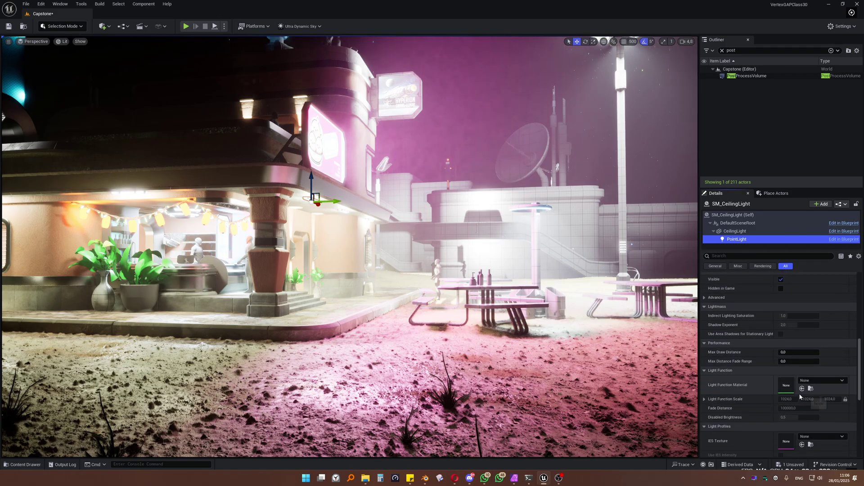
click(760, 257)
text(vole)
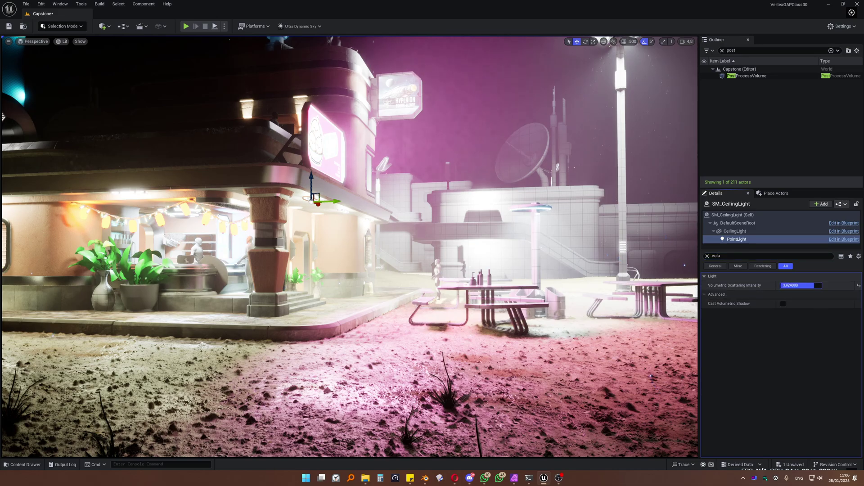
drag(814, 285, 799, 286)
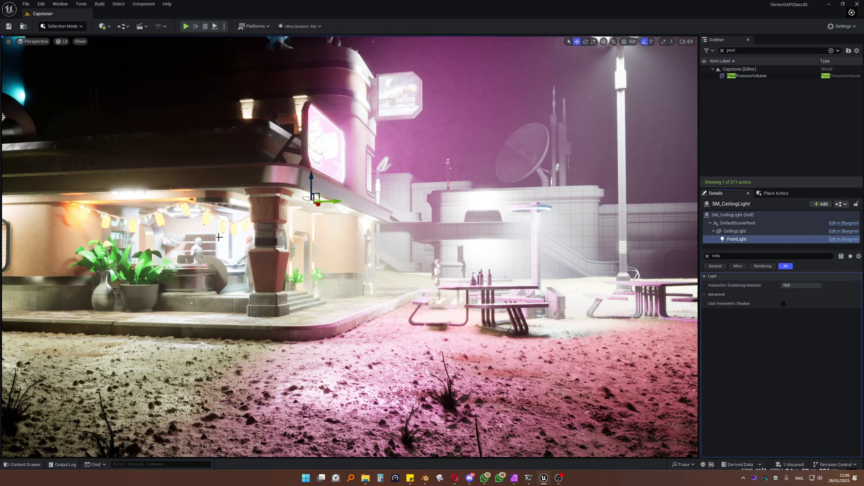
Step: Check the fog around the street lamps from a free view and return the viewport to CineCameraActor
scroll(162, 74, up, 2)
right_drag(144, 73, 385, 199)
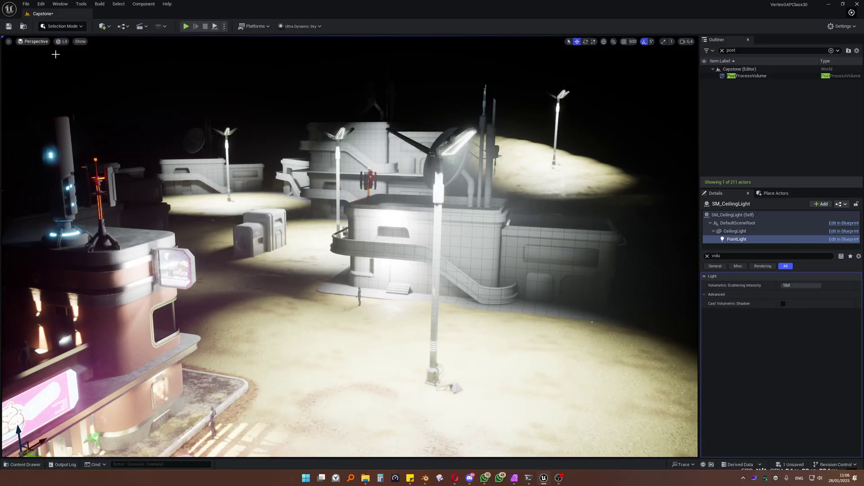
right_drag(55, 54, 9, 321)
click(34, 41)
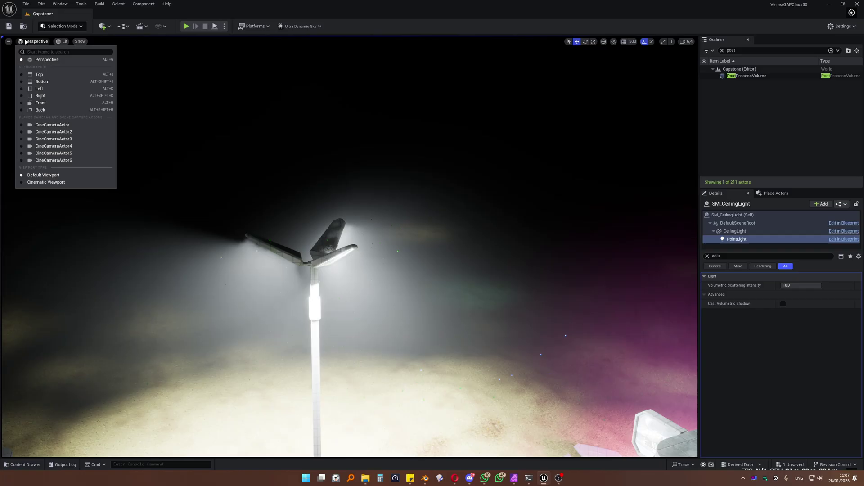
click(52, 125)
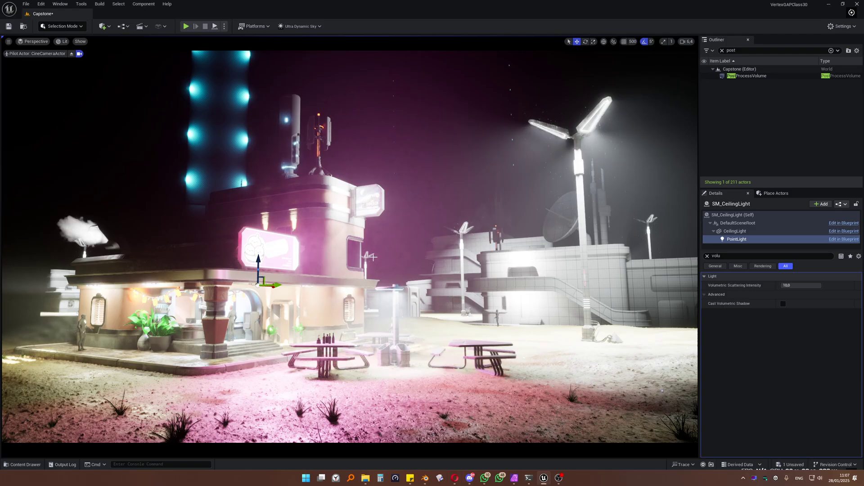
Step: Find and select the exponential height fog in the scene, and filter its properties by "distance"
click(707, 256)
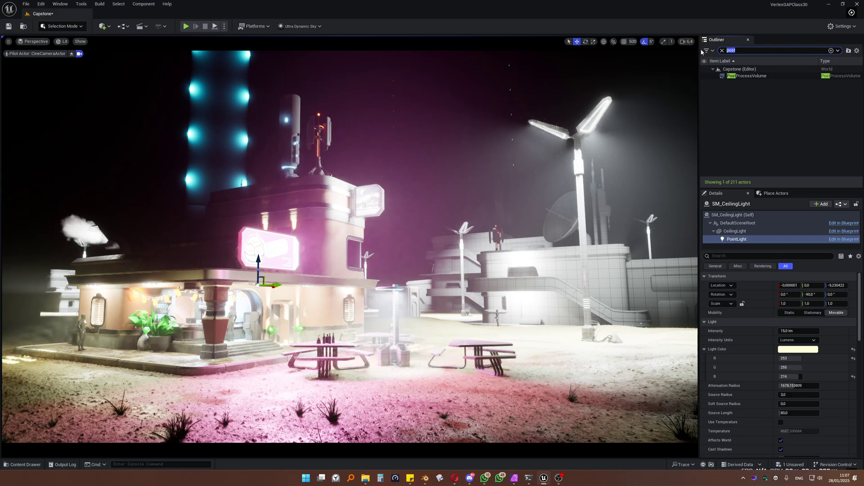
text(fog)
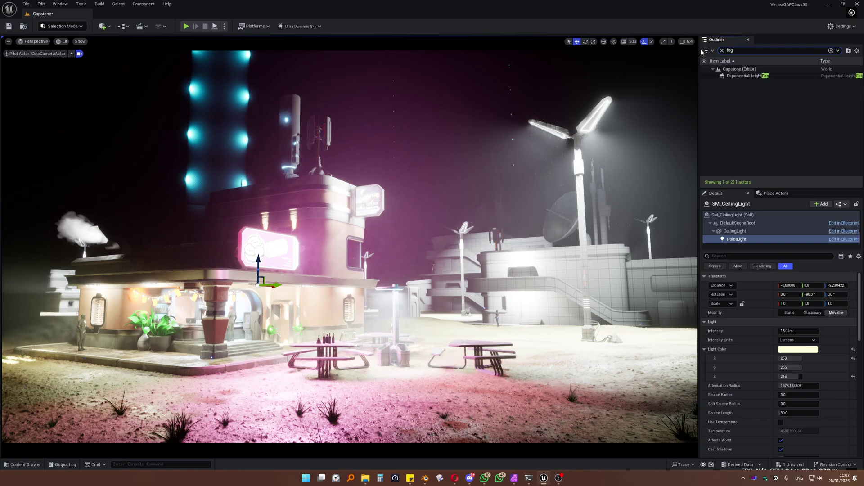
click(743, 76)
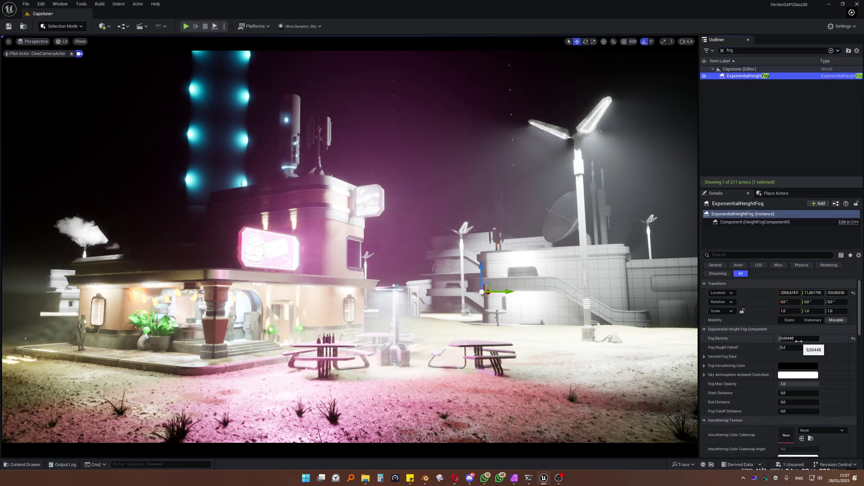
click(740, 255)
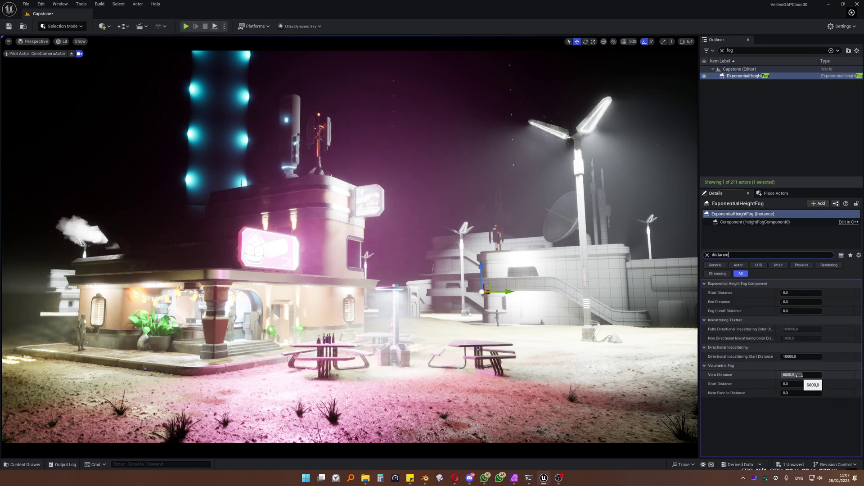
Step: Try increasing the volumetric fog's View Distance to 10000, 120000 and 500000
mouse_move(784, 374)
mouse_down()
mouse_move(761, 375)
mouse_move(799, 375)
mouse_up()
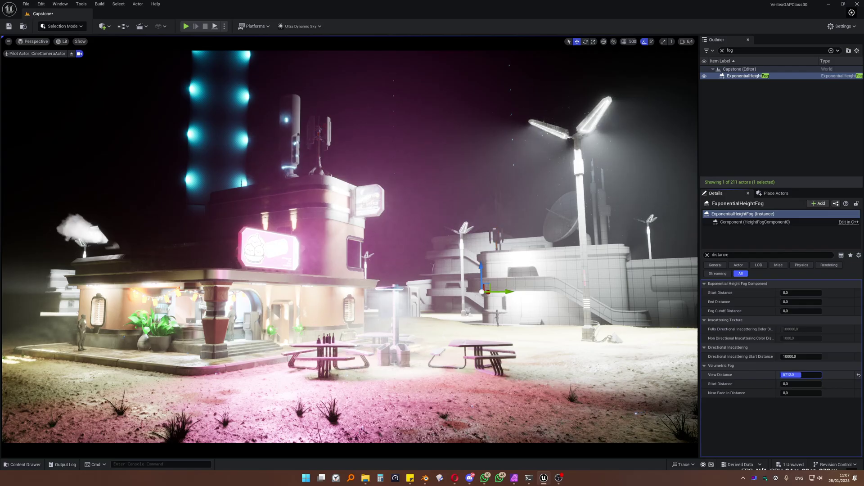
drag(799, 374, 781, 376)
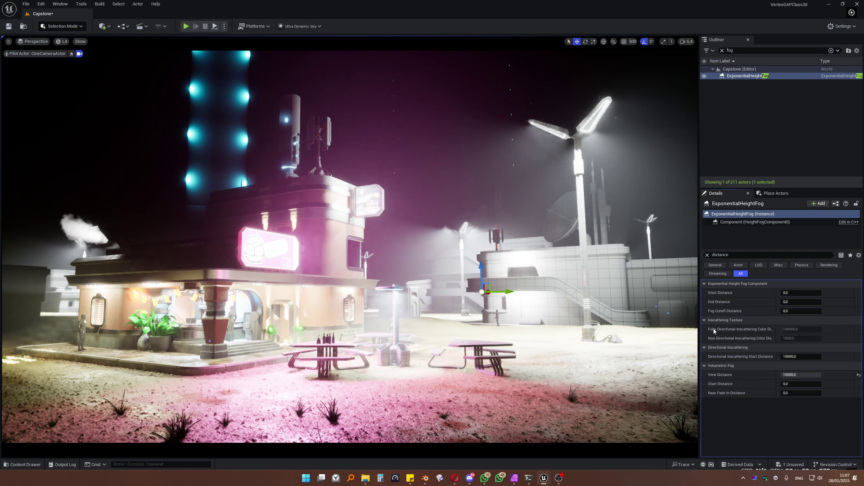
click(795, 375)
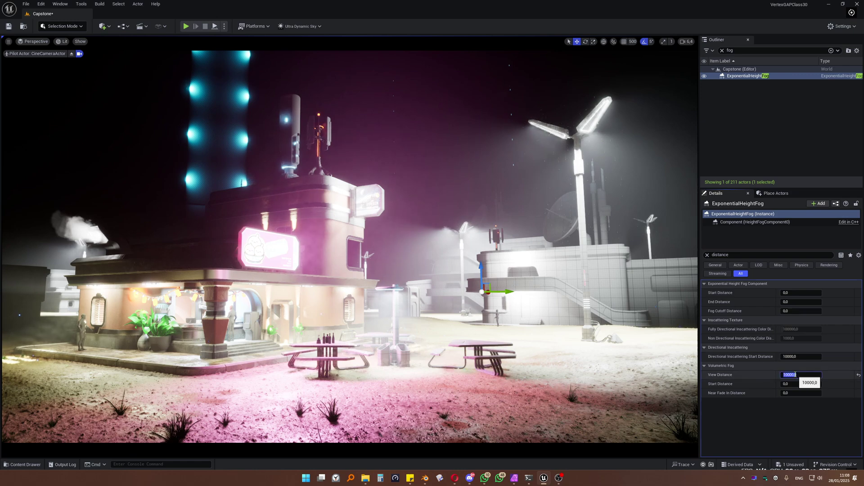
text(120000)
key(Return)
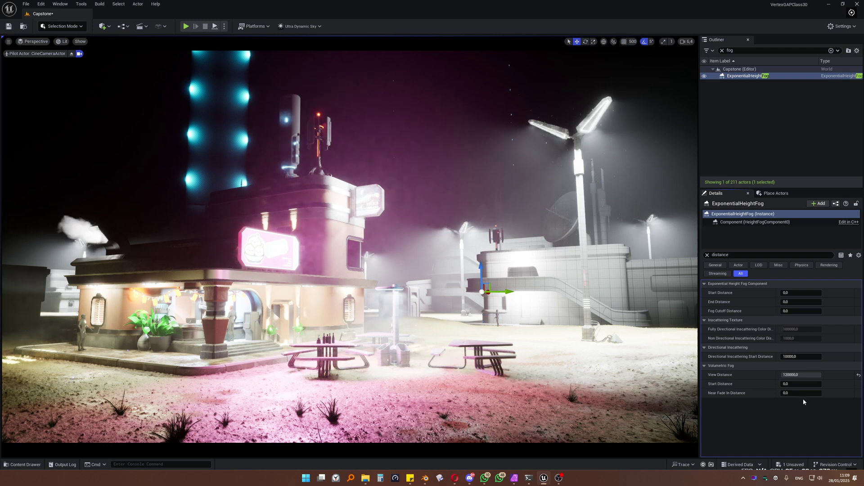
click(796, 374)
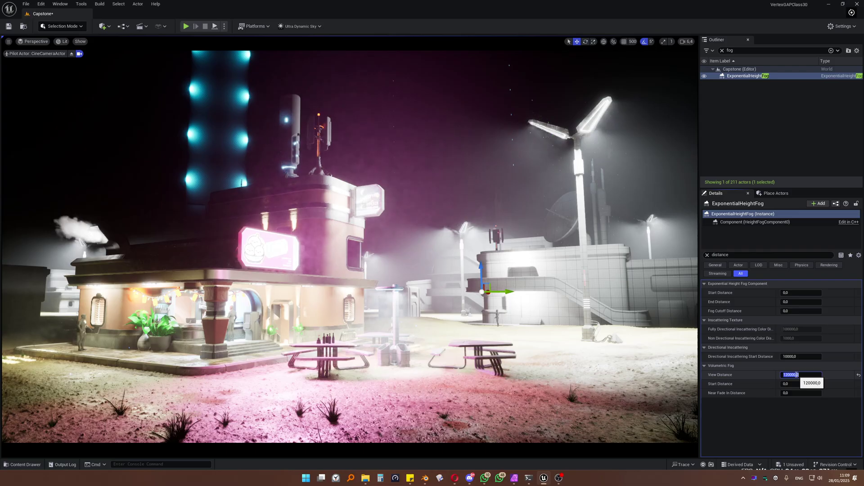
text(500000)
key(Return)
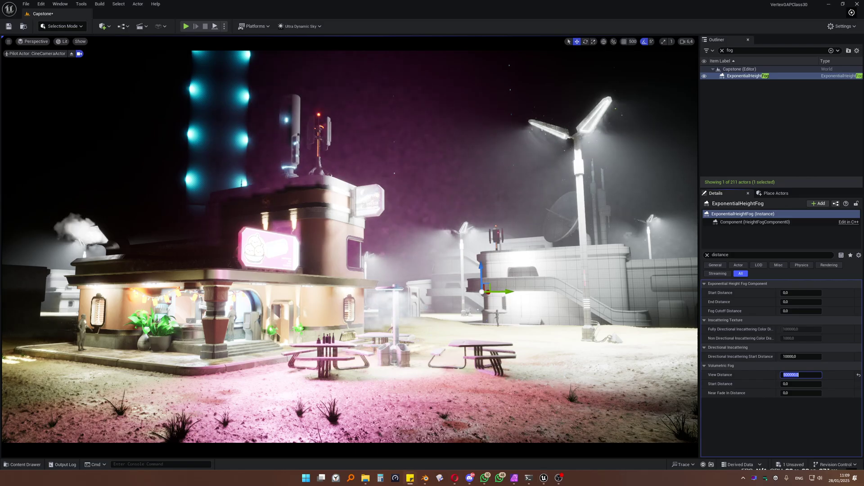
Step: Run the console command r.VolumetricFog.GridPixelSize 1 to refine the volumetric fog grid
click(167, 465)
text(r.VolumetricFog.GridPixelSize 1)
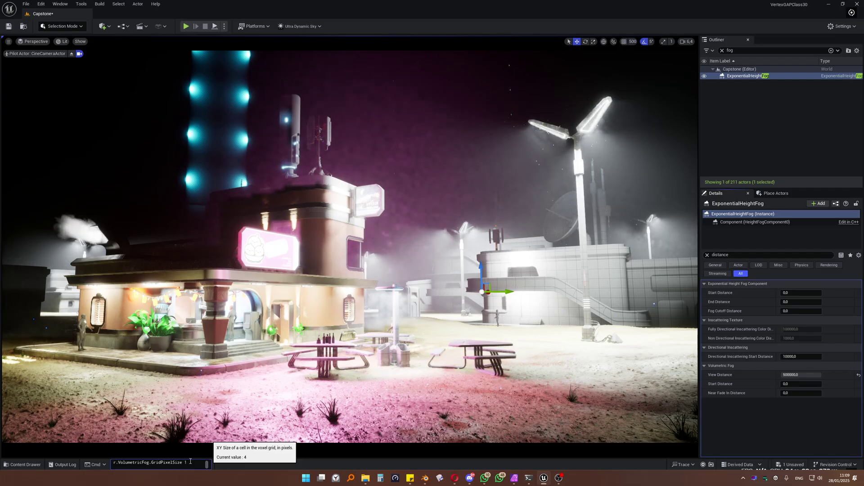
key(Return)
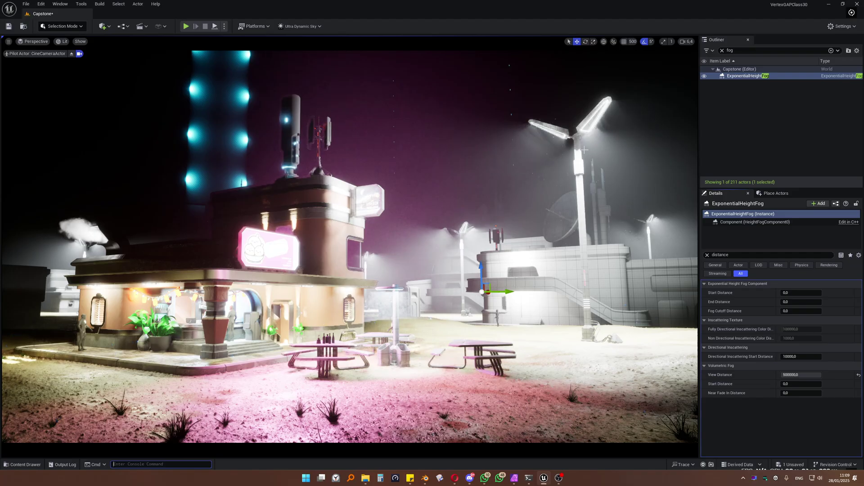
Step: Try volumetric fog View Distance values of 50000, 6000 and 10000 to compare the fog on distant lights
click(793, 376)
text(50000,0)
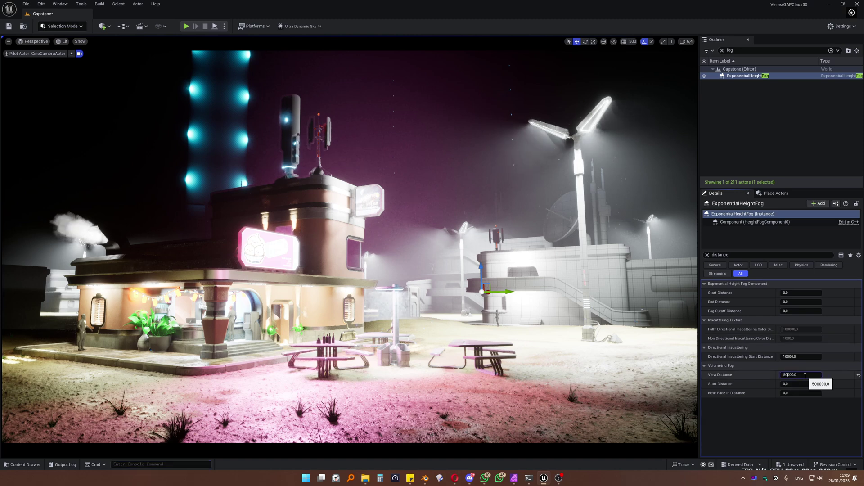
key(Return)
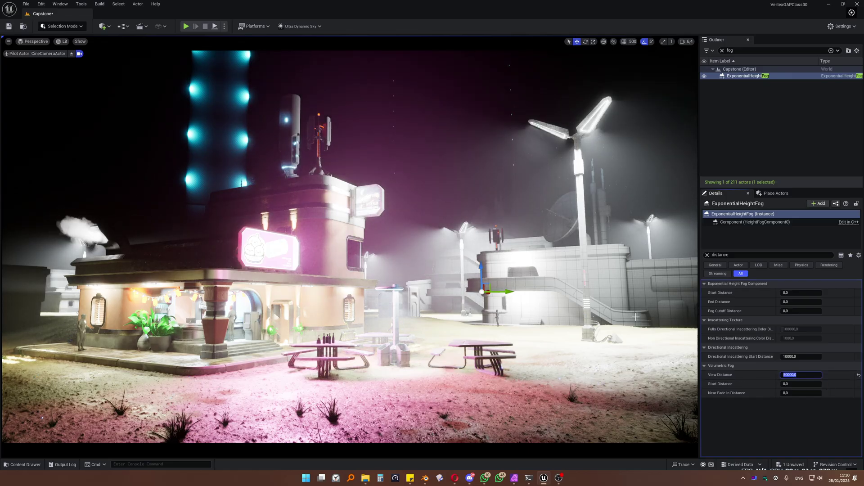
click(791, 375)
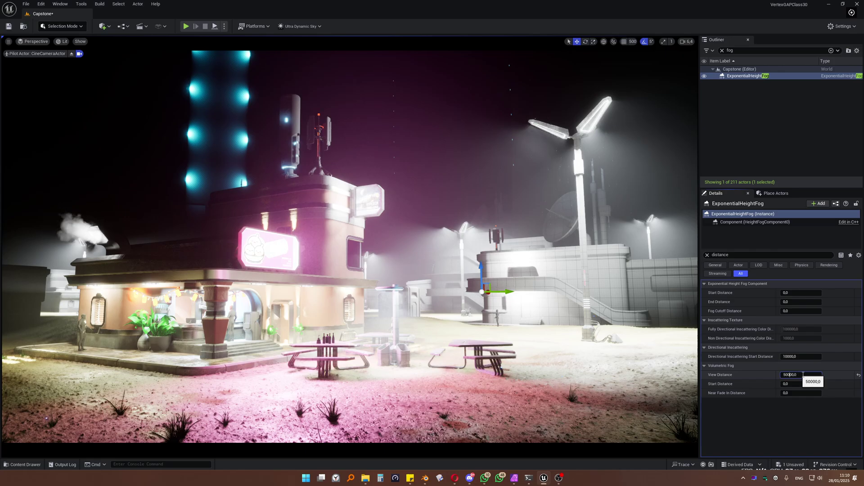
key(ctrl+a)
text(6000)
key(Return)
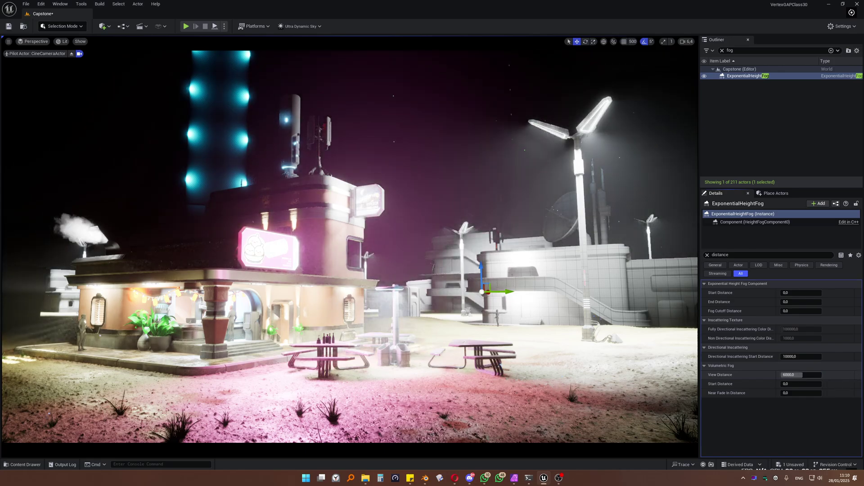
text(10000)
key(Return)
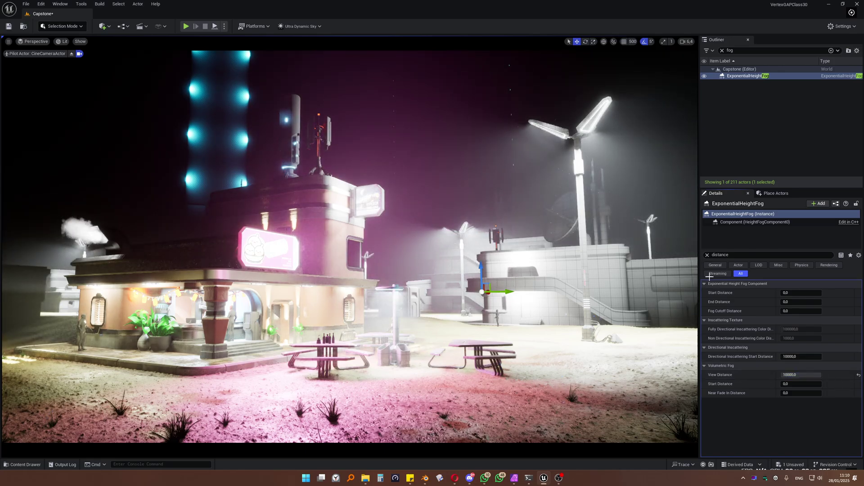
Step: Raise the volumetric fog's View Distance to 11000 and finally to 12000
click(796, 374)
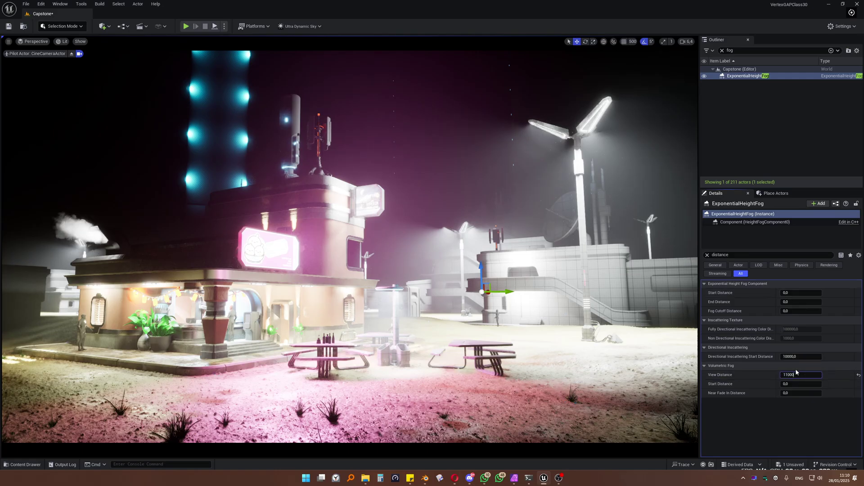
key(Return)
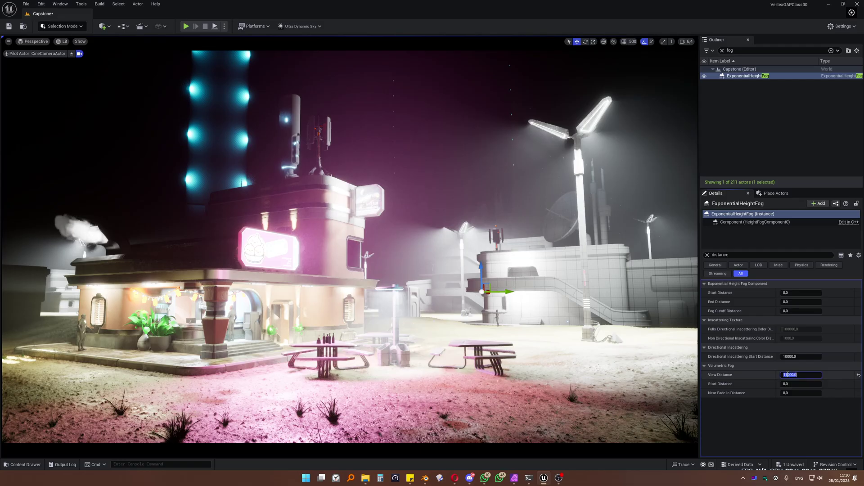
click(785, 375)
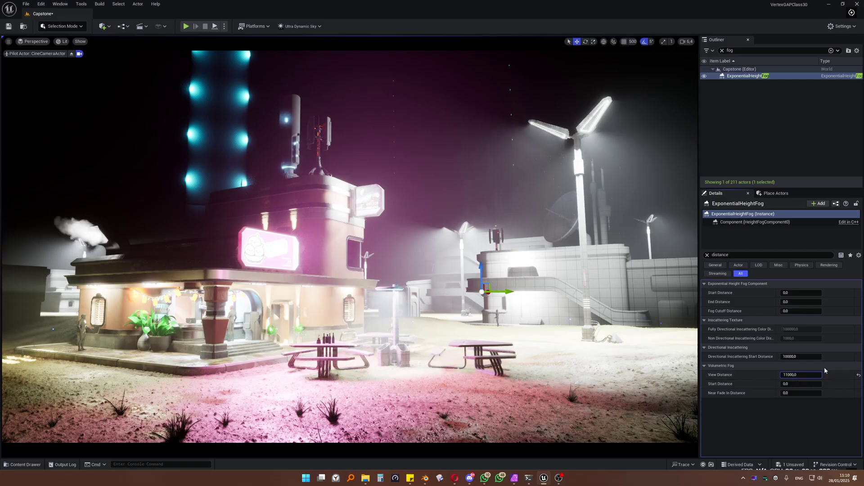
key(Delete)
text(2)
key(Return)
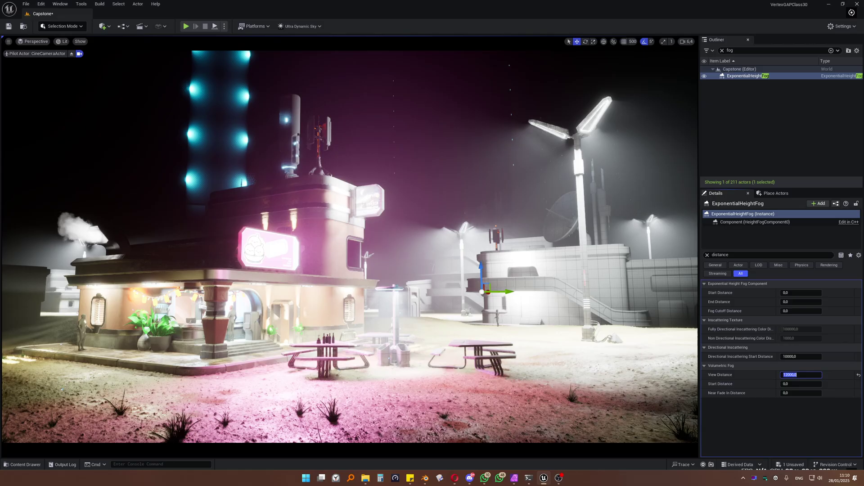
Step: Disable the viewport's realtime override and clear the selection in the scene
click(13, 64)
click(8, 41)
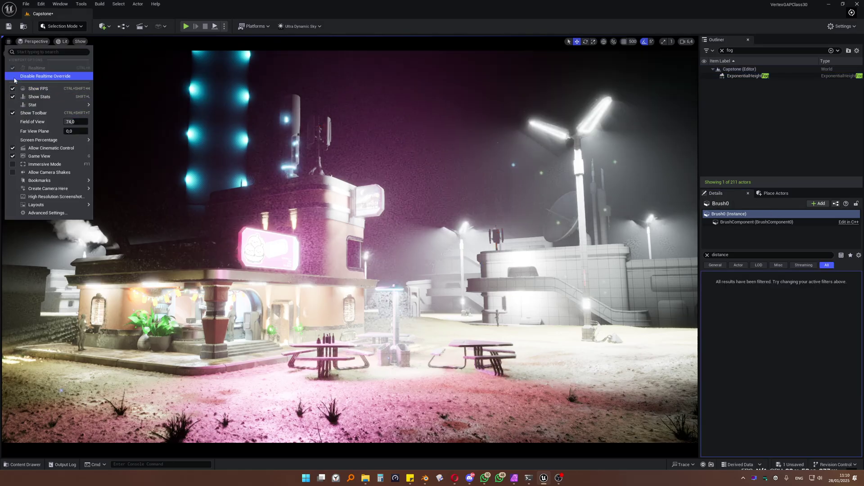
click(15, 77)
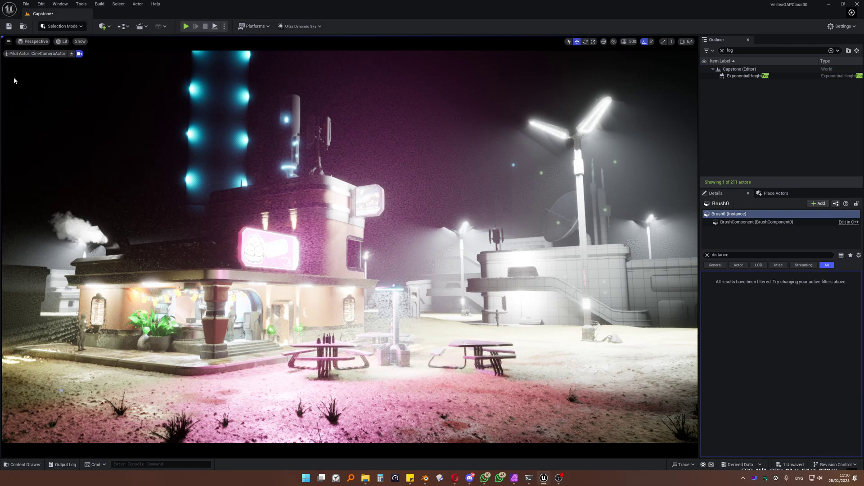
click(8, 41)
click(320, 161)
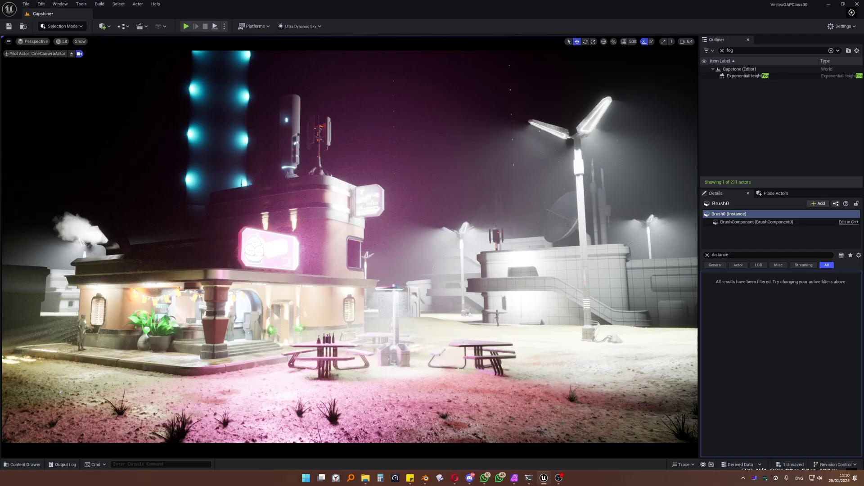
click(506, 173)
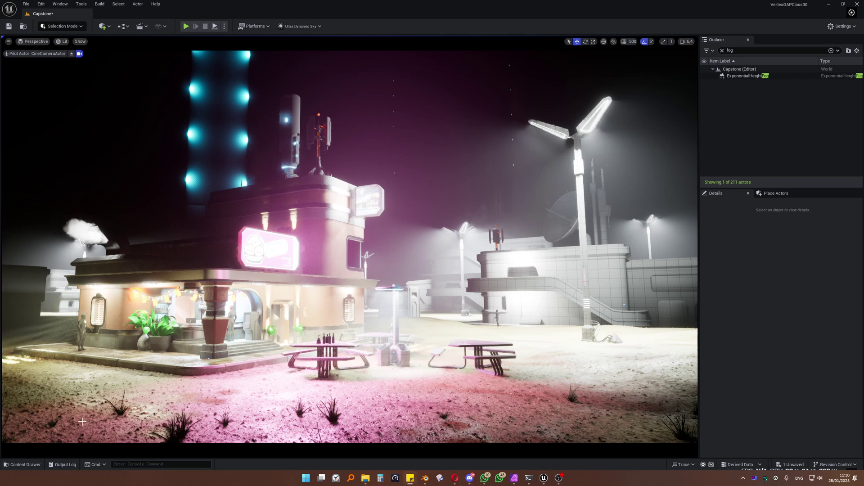
Step: Run the console command r.VolumetricFog.GridPixelSize 4 and try a coarser value for comparison
text(r.VolumetricFog.GridPixelSize)
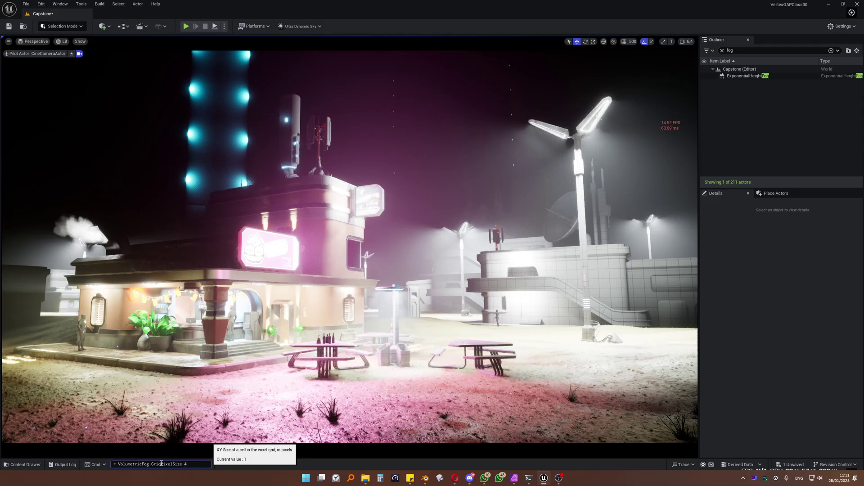
key(Return)
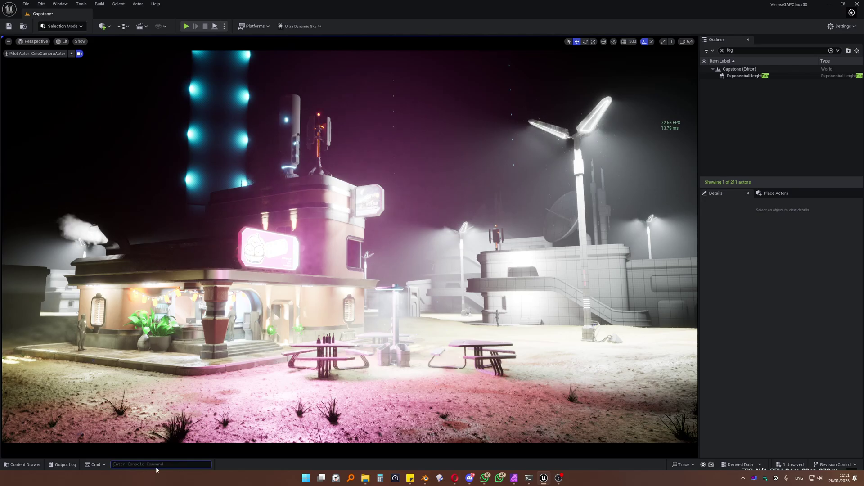
key(Up)
key(BackSpace)
key(BackSpace)
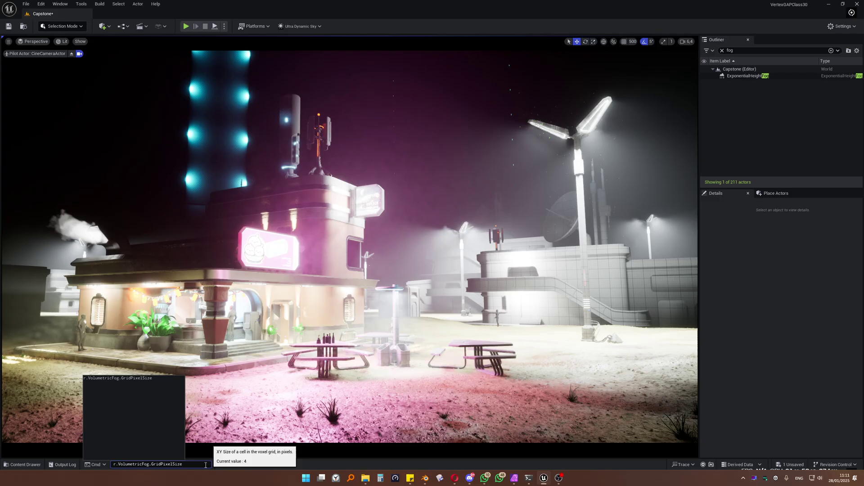
text(8)
key(Return)
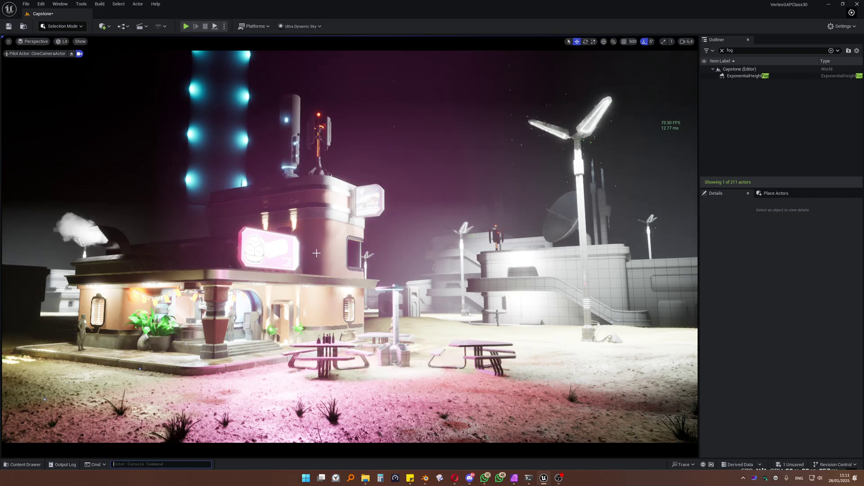
Step: Try r.VolumetricFog.GridPixelSize values of 50 and 30 to compare coarser volumetric fog grids
click(138, 464)
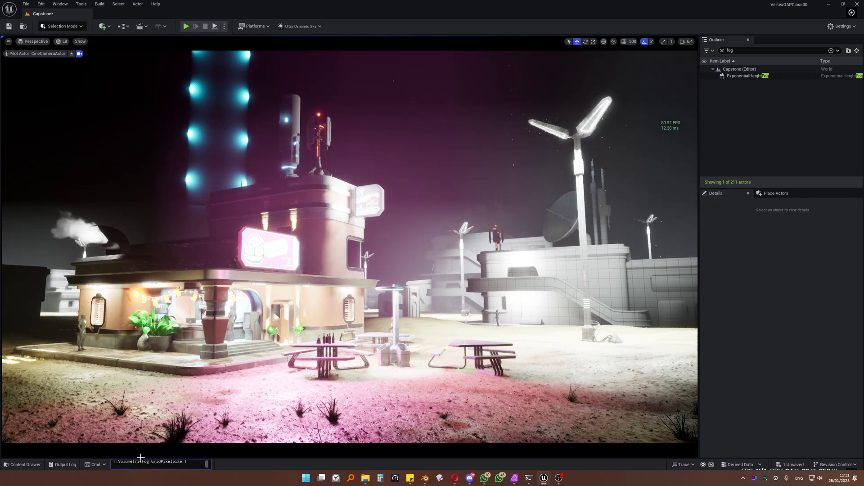
text(r.VolumetricFog.GridPixelSize)
text(4)
key(Return)
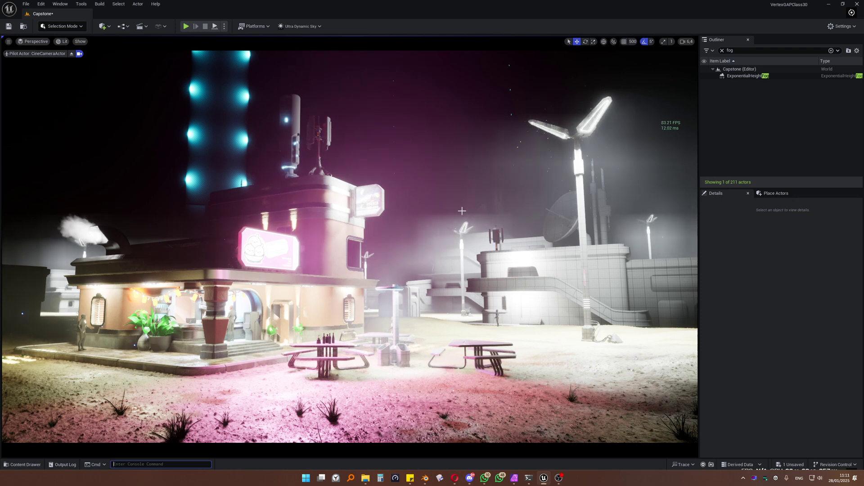
click(143, 467)
text(r.VolumetricFog.GridPixelSize)
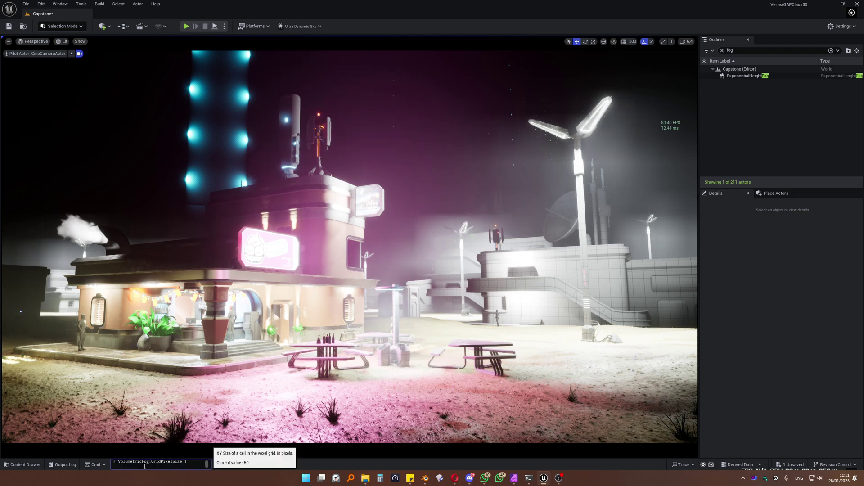
text(8)
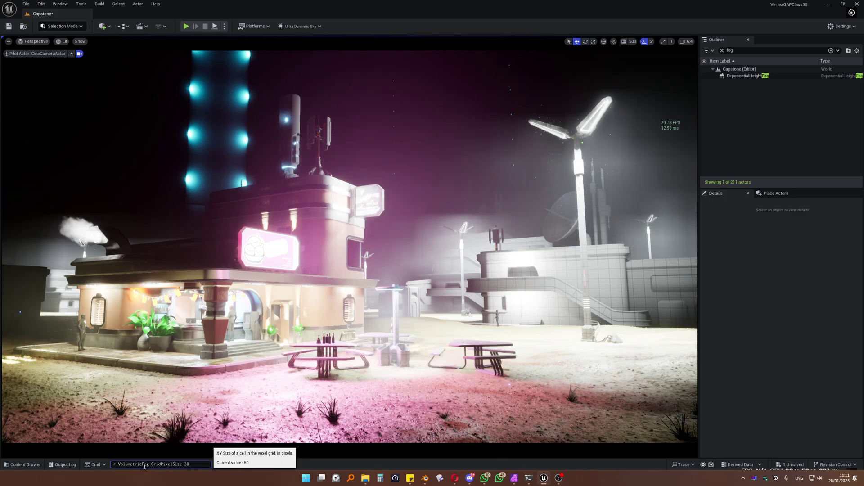
key(Return)
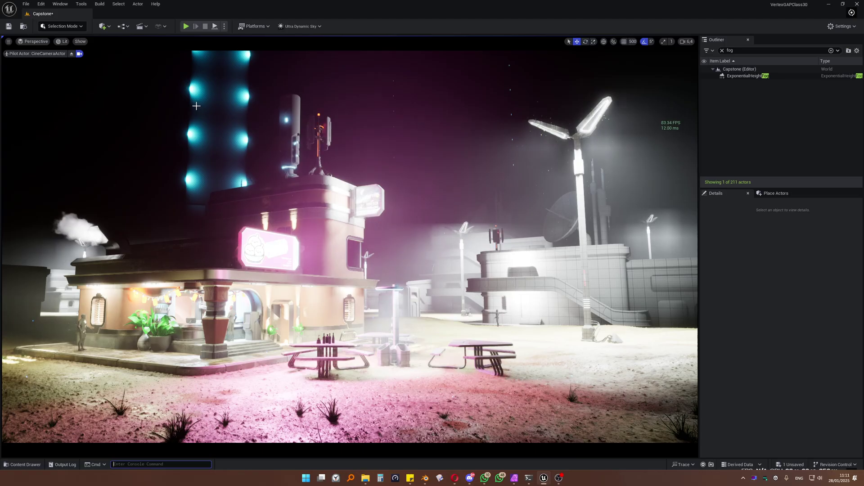
Step: Inspect the fog around the distant buildings from a free perspective view and return to the CineCameraActor view
right_drag(196, 106, 274, 120)
scroll(234, 110, up, 2)
click(35, 41)
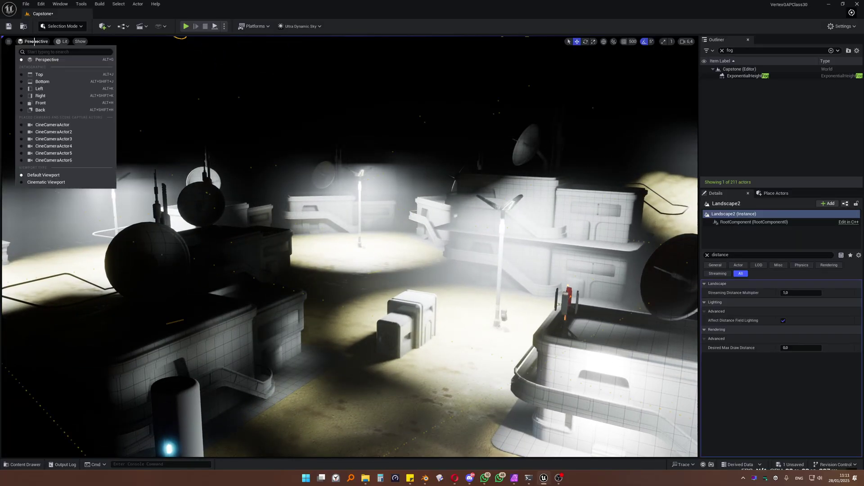
click(47, 125)
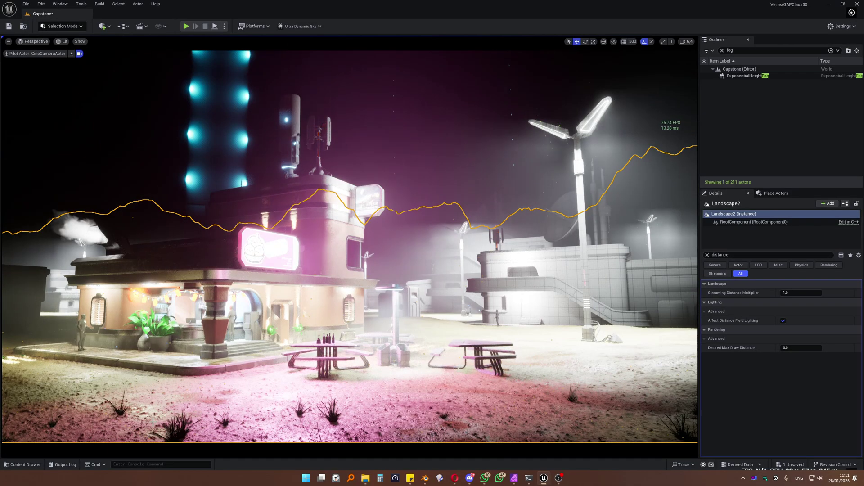
Step: Restore a finer fog grid with the r.VolumetricFog.GridPixelSize console command and deselect the landscape
text(r.VolumetricFog.GridPixelSize)
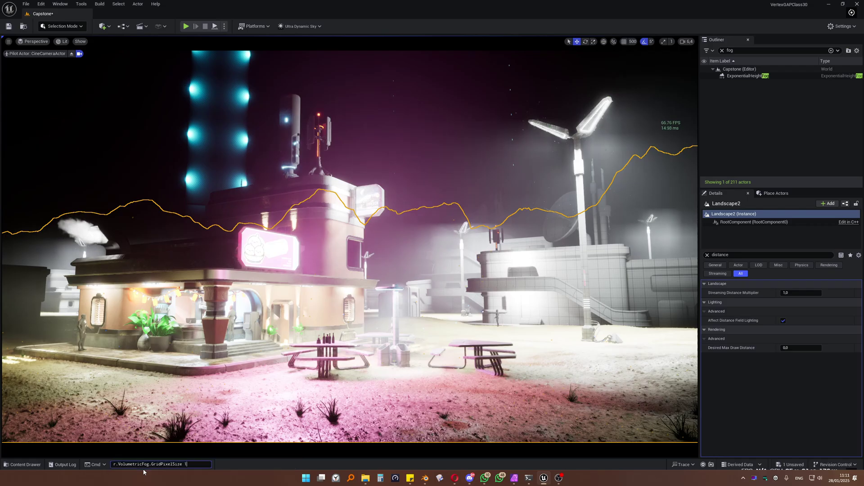
key(Return)
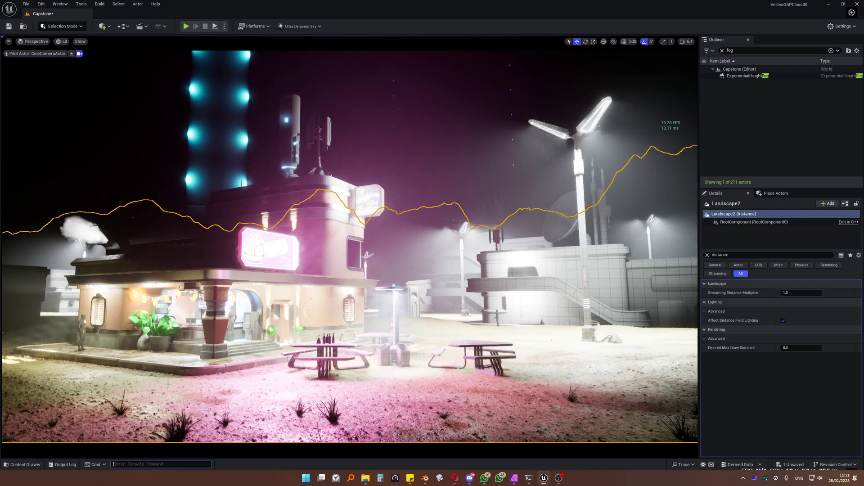
click(89, 181)
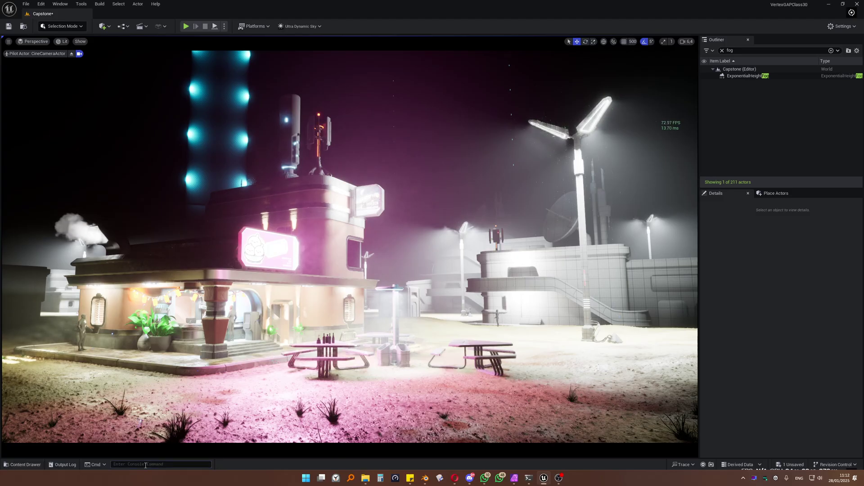
click(124, 463)
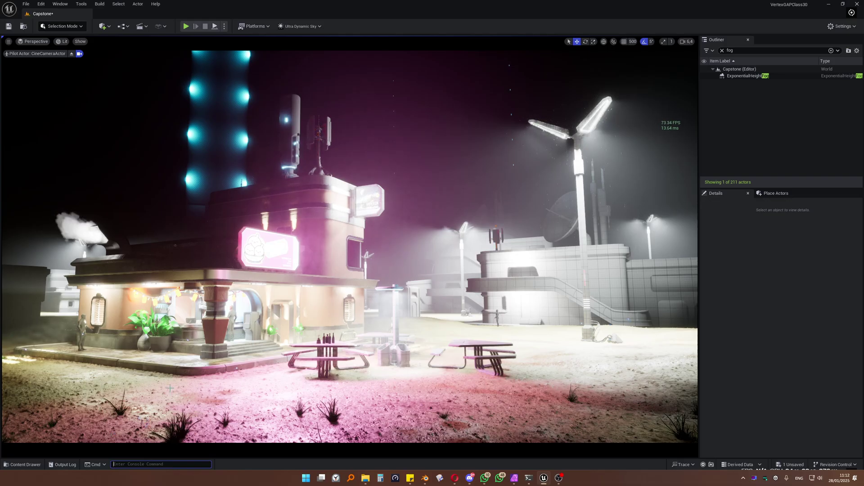
Step: Show the project's MFs content folder in File Explorer
click(28, 465)
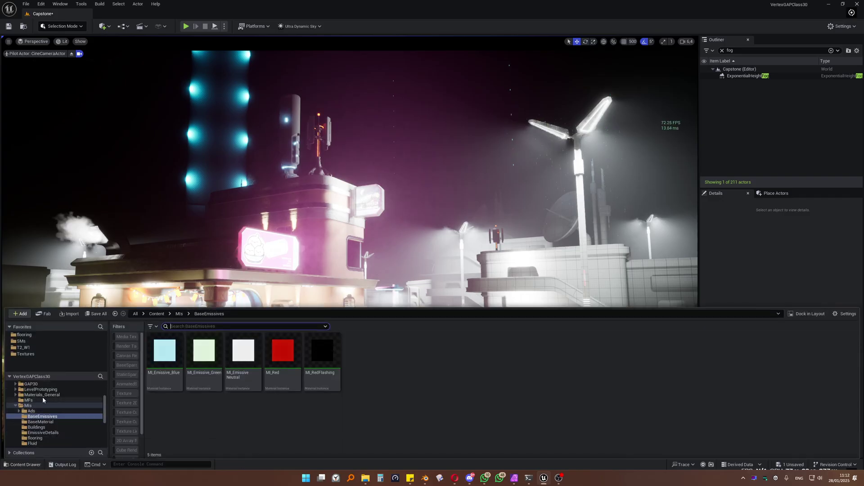
click(30, 406)
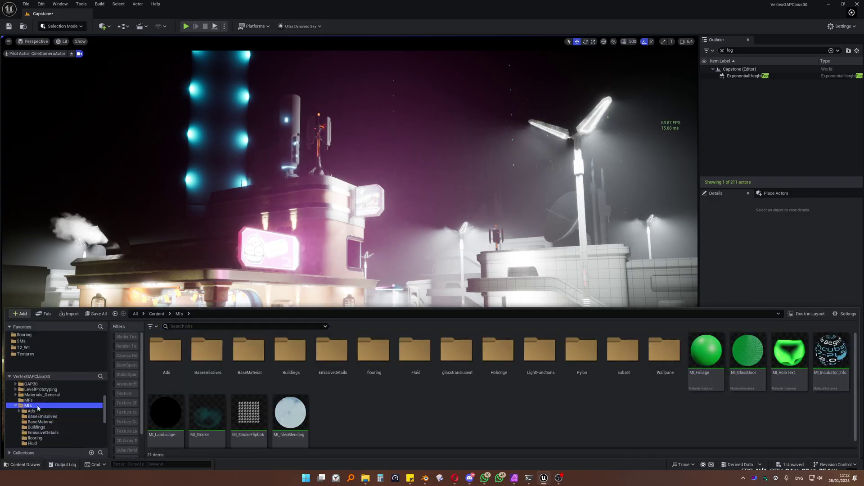
click(31, 400)
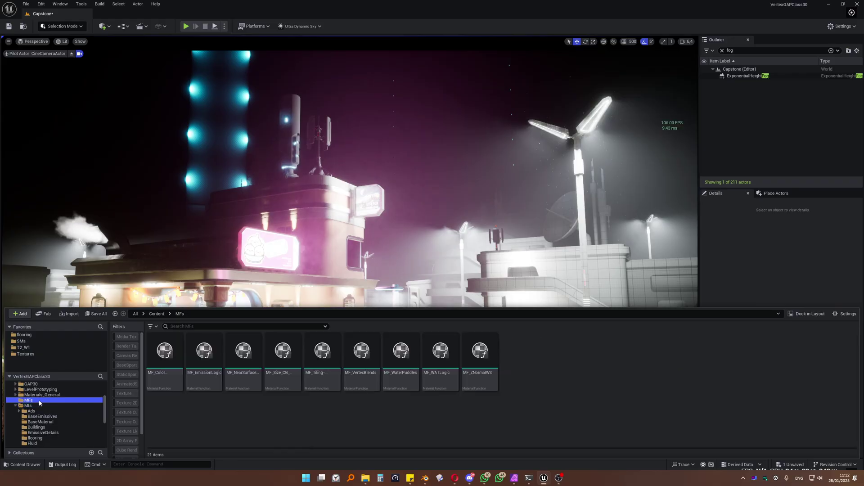
right_click(31, 400)
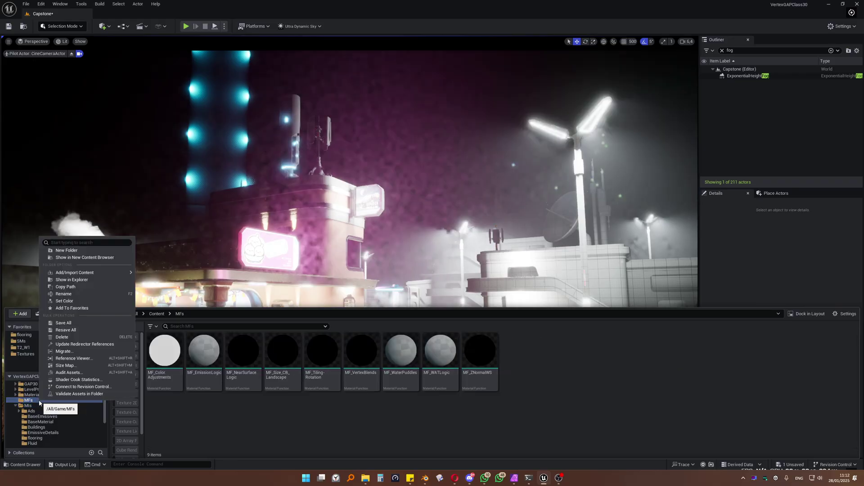
click(78, 280)
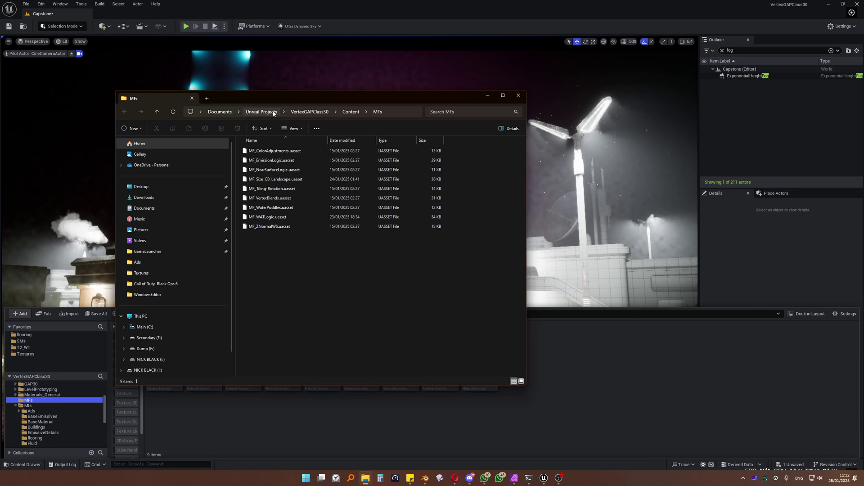
Step: Open the DefaultEngine configuration file from the Config folder of the VertexGAPClass30 project
click(310, 112)
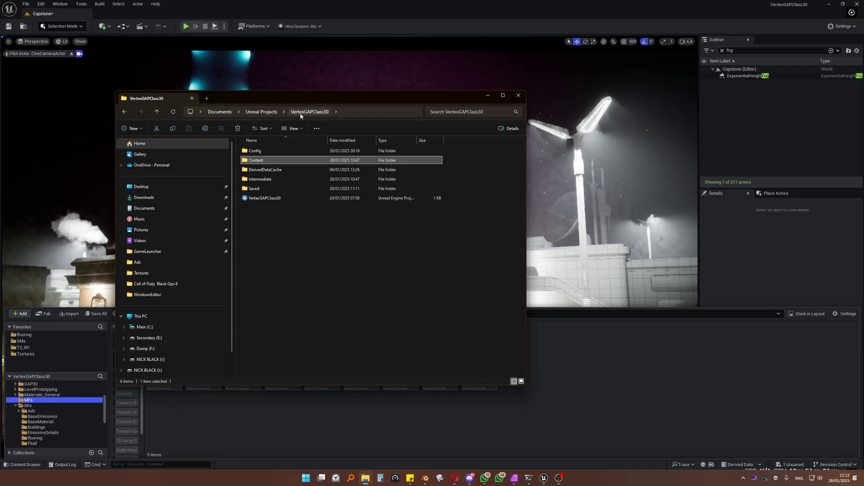
double_click(258, 151)
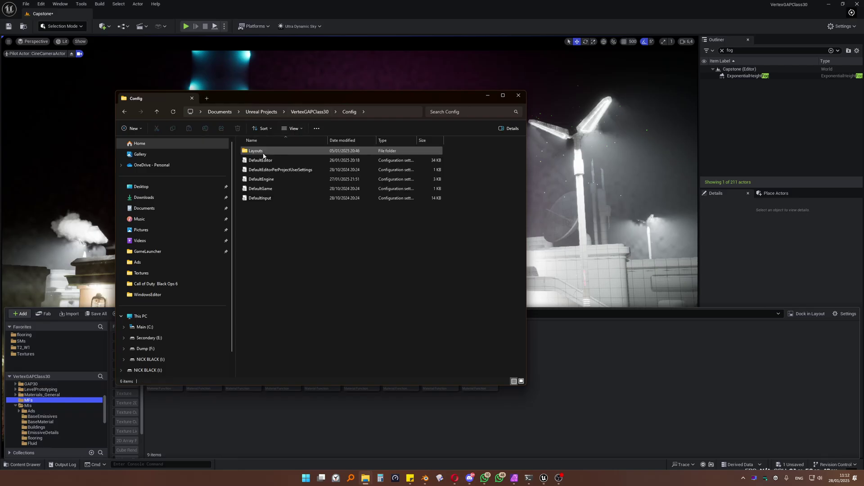
click(270, 182)
double_click(270, 182)
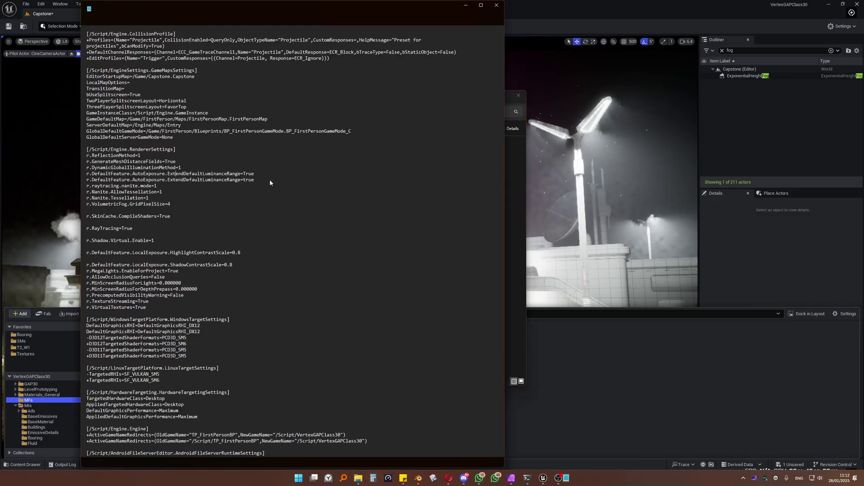
click(497, 6)
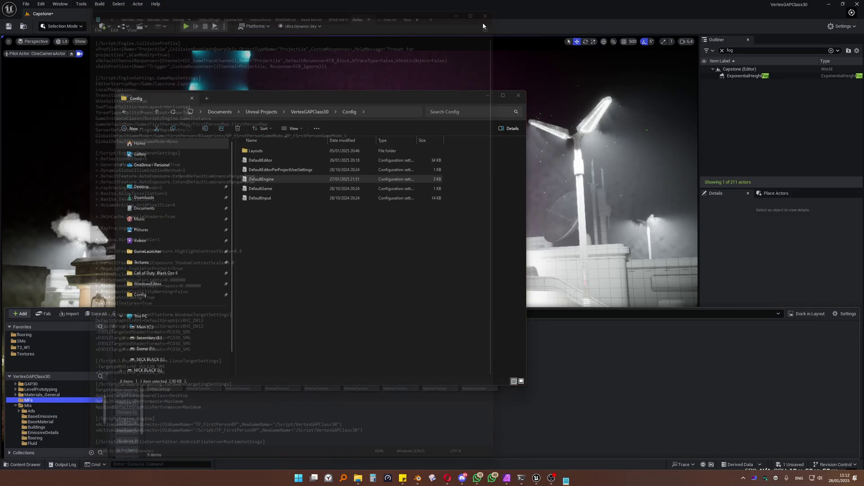
double_click(265, 182)
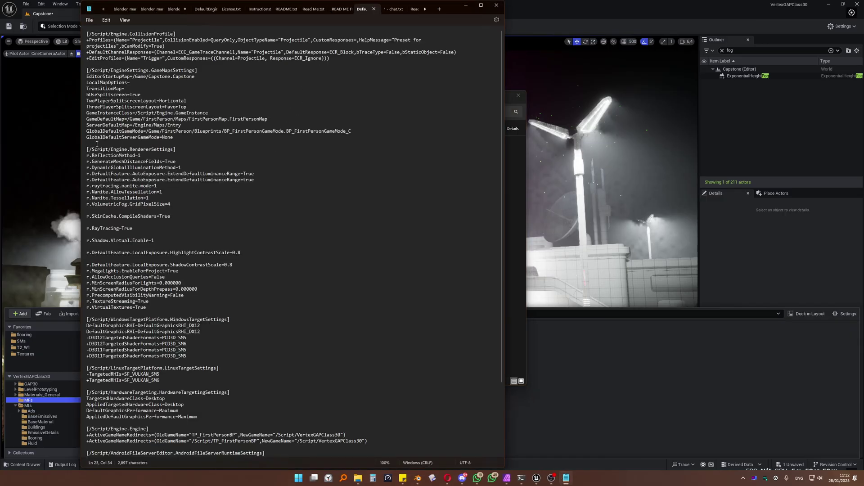
Step: Examine the Nanite tessellation and r.VolumetricFog.GridPixelSize entries under RendererSettings in the DefaultEngine file
drag(96, 144, 84, 194)
click(185, 200)
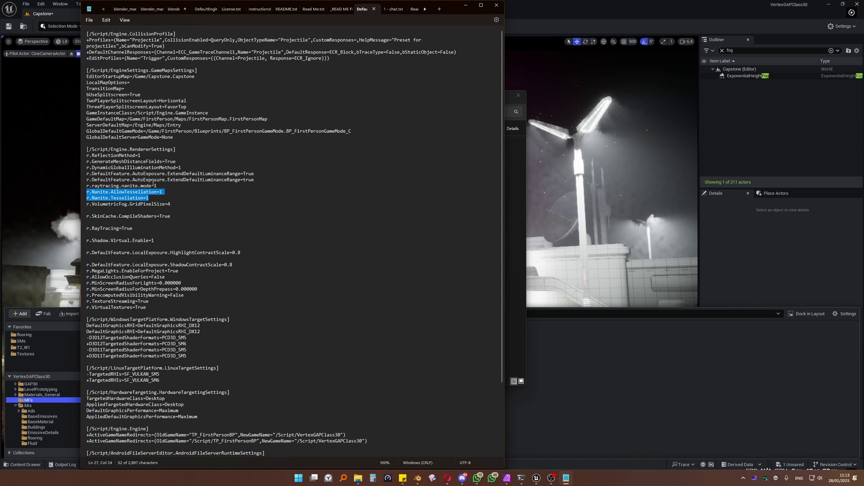
click(191, 205)
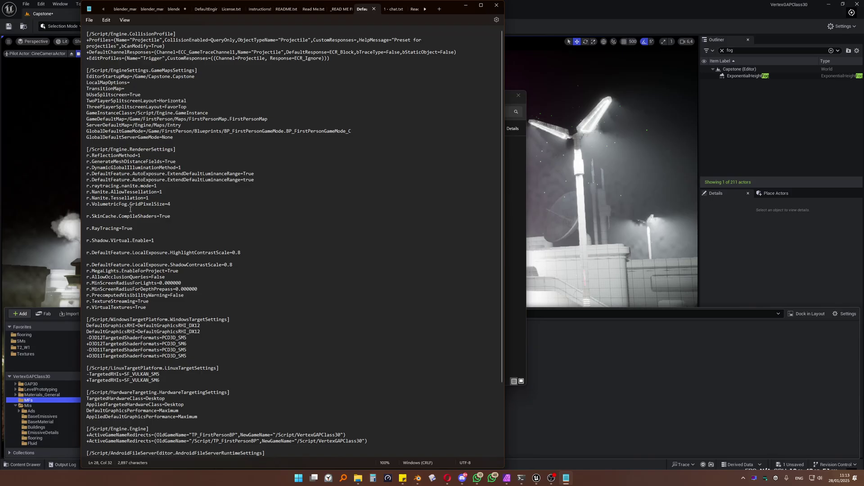
drag(170, 205, 87, 207)
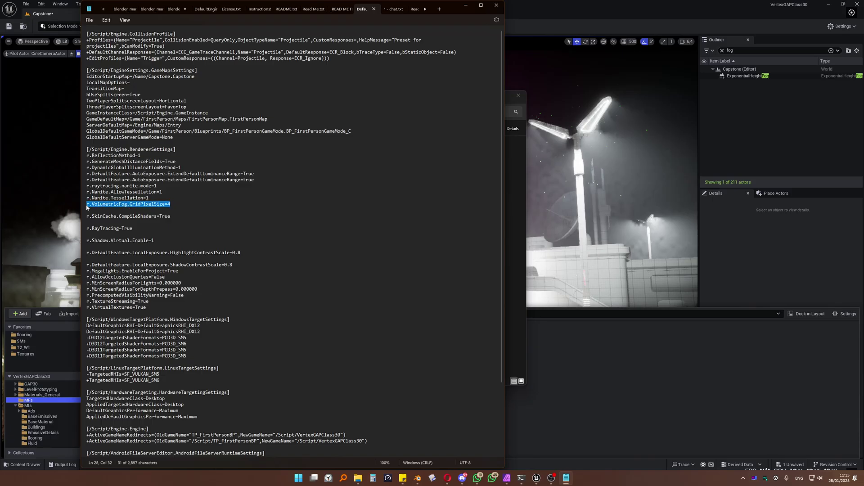
click(175, 203)
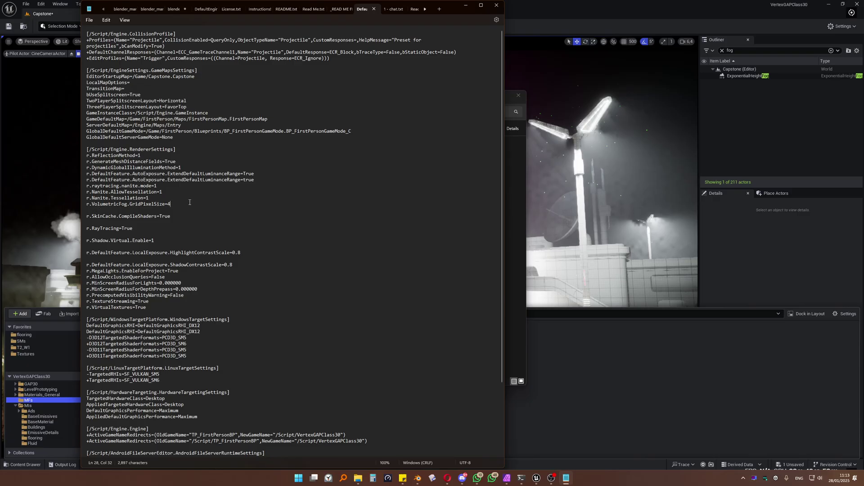
drag(169, 205, 163, 204)
click(173, 206)
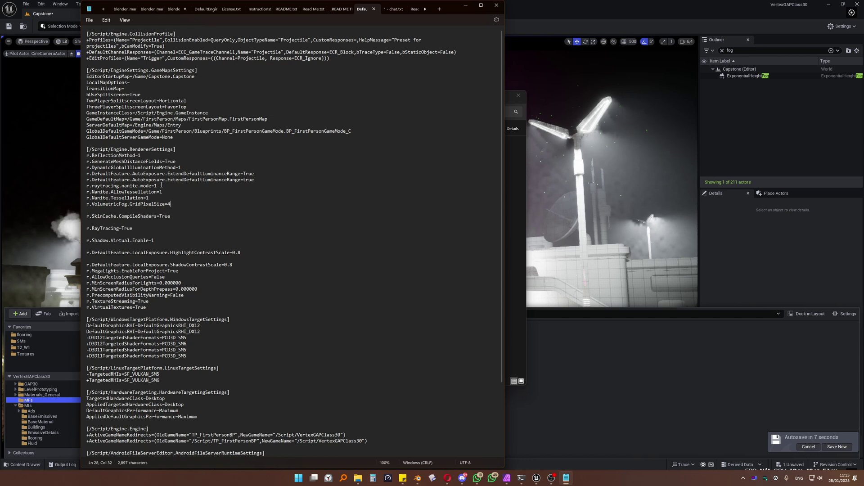
drag(176, 206, 100, 207)
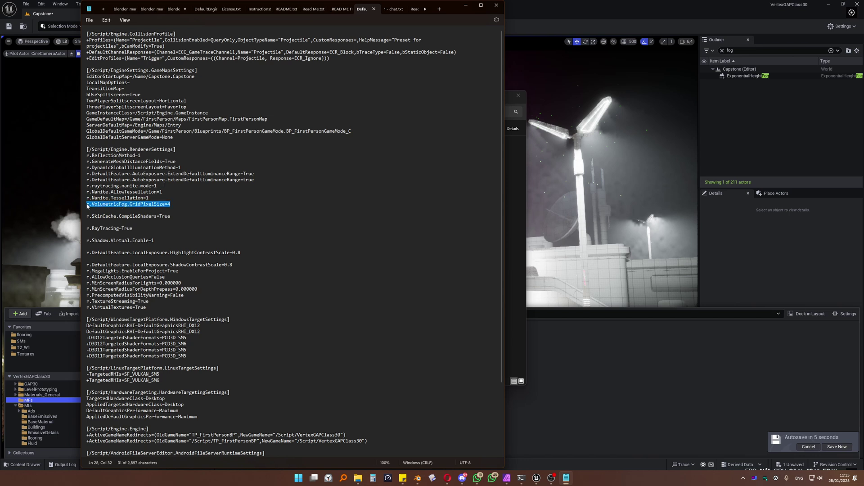
click(183, 205)
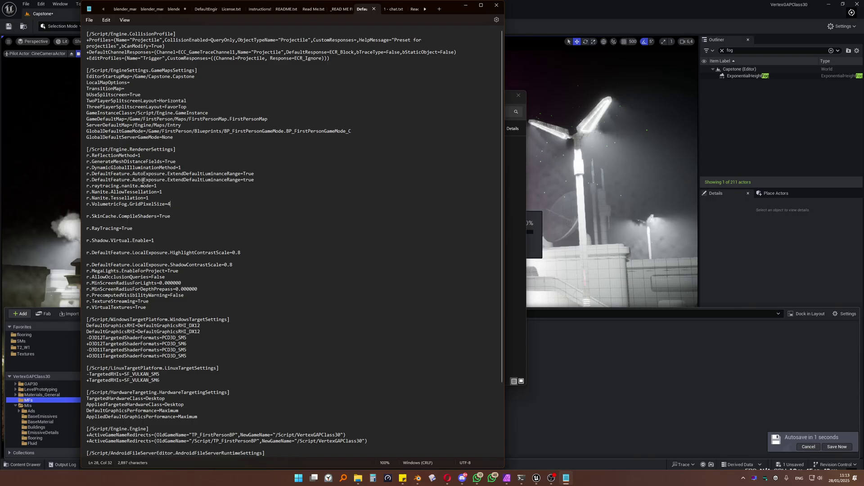
drag(183, 203, 105, 204)
click(201, 197)
Step: Close the DefaultEngine file and the Config folder window, and return to the full scene view in Unreal Editor
click(496, 4)
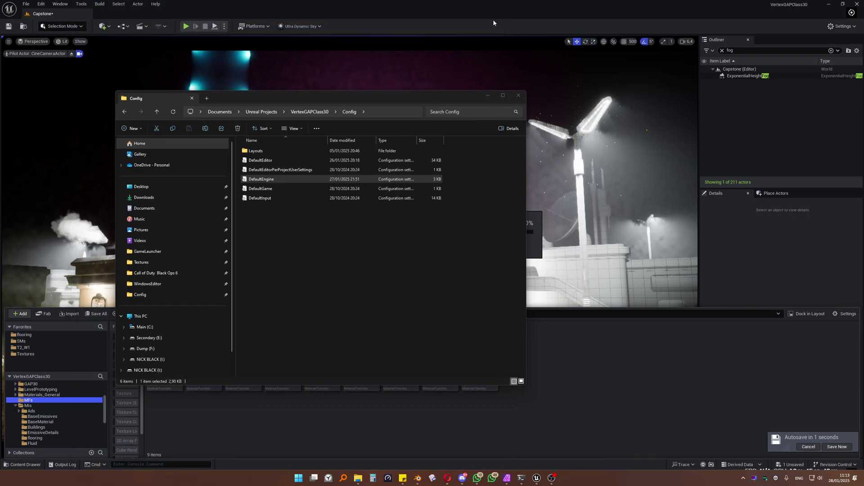
click(518, 98)
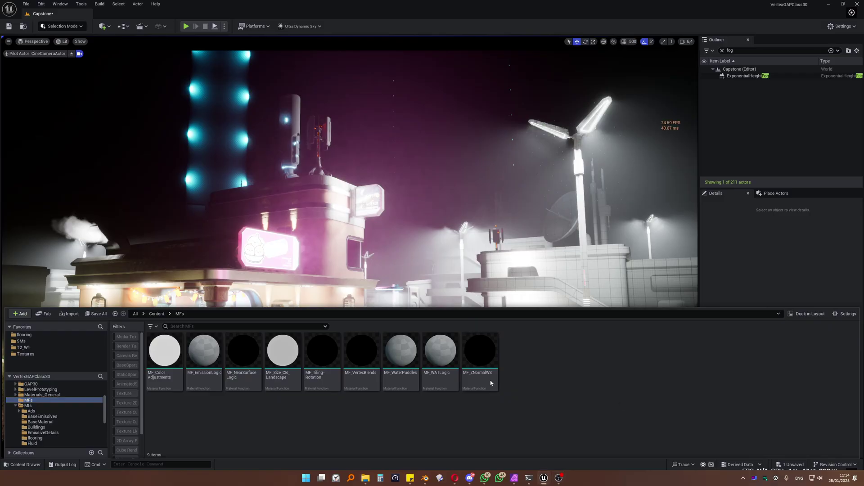
click(119, 199)
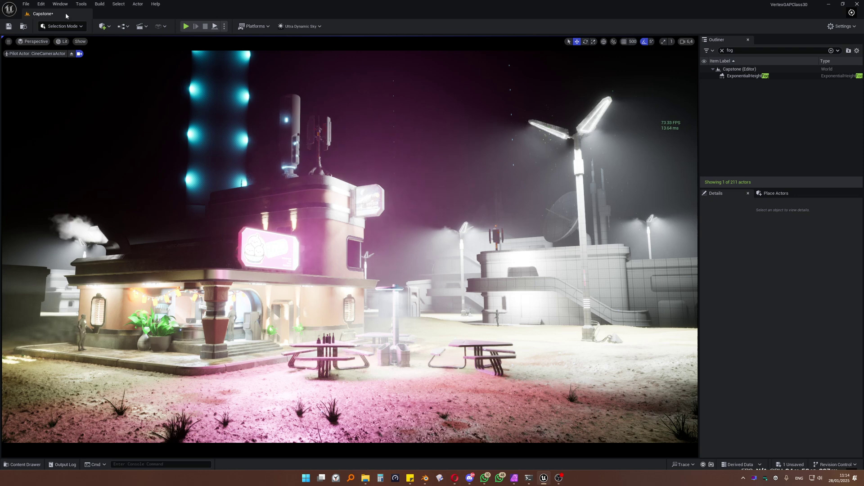
Step: Find the Movie Render Queue plugin in the plugin browser and enable it
click(41, 4)
click(56, 116)
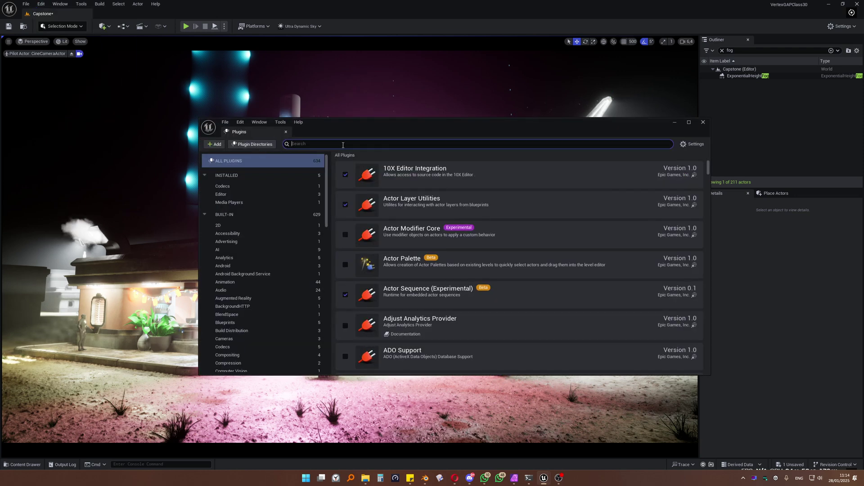
text(mo)
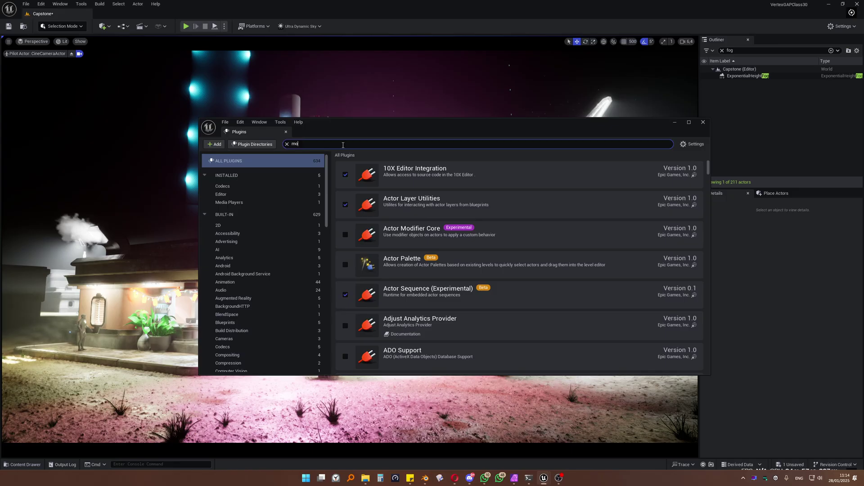
text(vie rende)
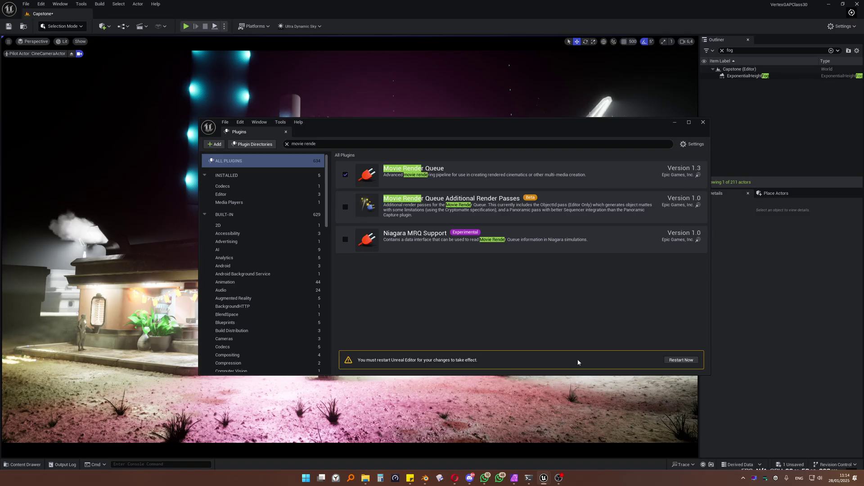
Step: Restart the editor so the plugin change takes effect, and dismiss the plugin browser once the level has reloaded
click(681, 360)
click(477, 315)
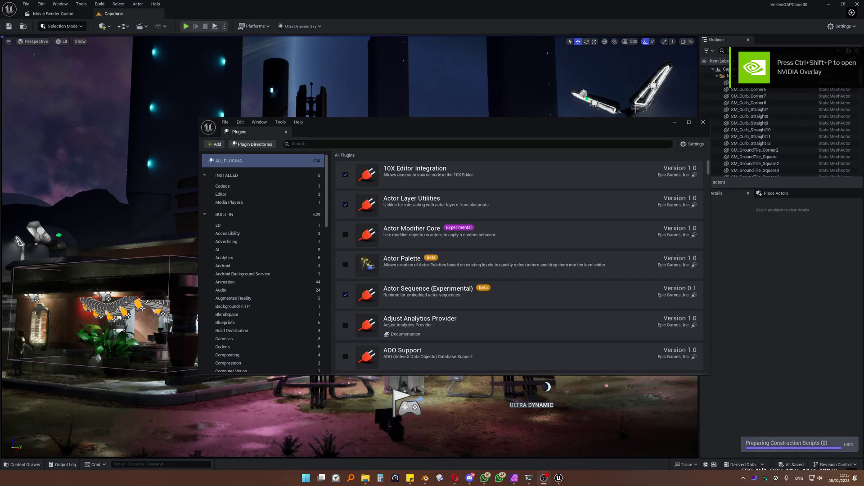
click(703, 122)
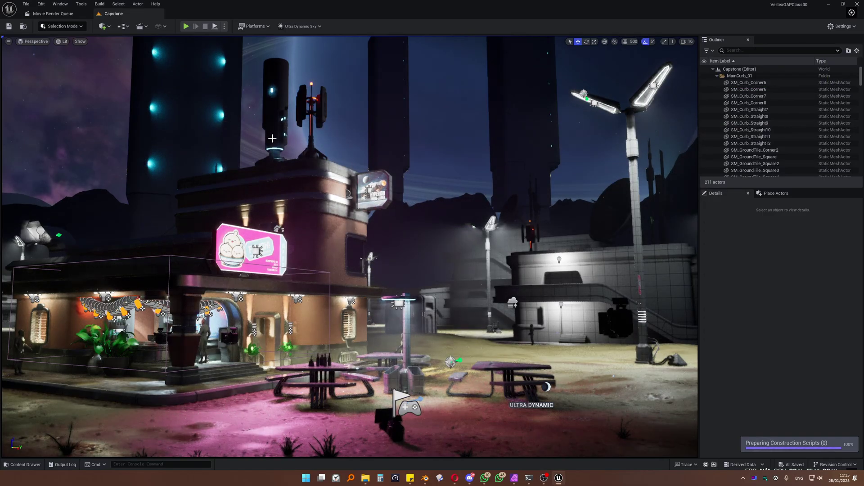
Step: Inspect the restaurant up close and switch the viewport to the CineCameraActor view
drag(253, 113, 288, 135)
right_drag(288, 135, 261, 145)
scroll(270, 135, down, 1)
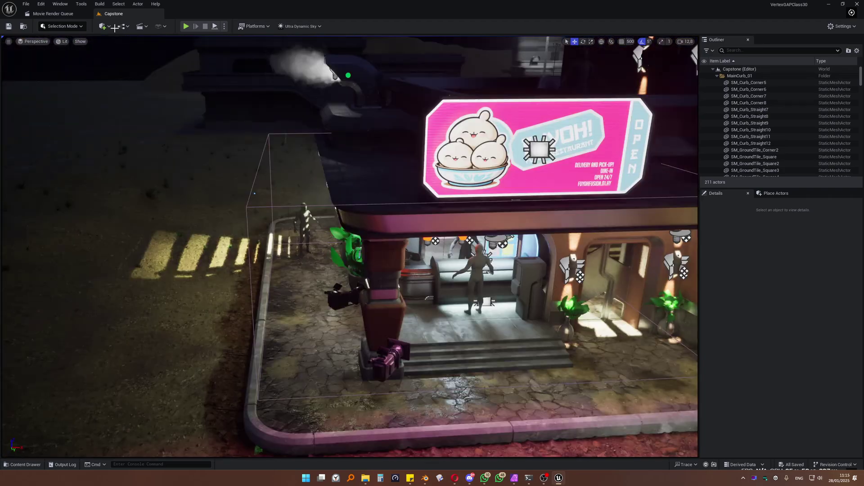
click(36, 41)
click(62, 123)
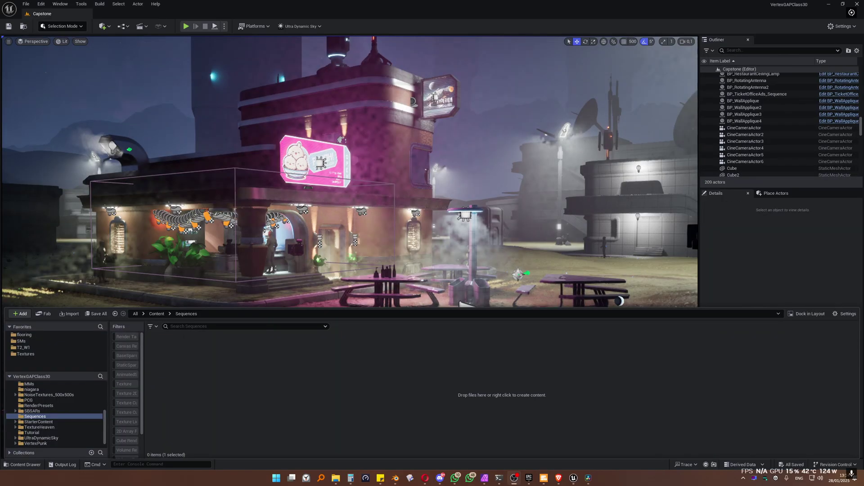
Step: Look around the restaurant scene and show the viewport's list of available views and cine cameras
click(252, 113)
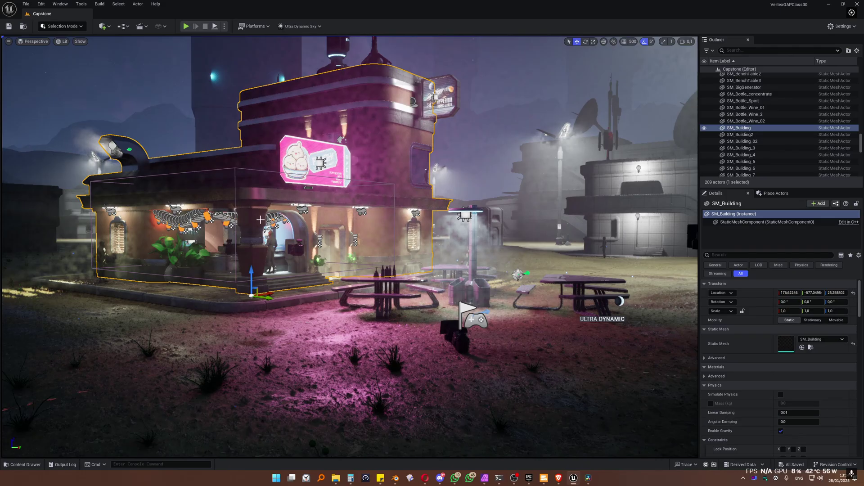
right_drag(352, 202, 315, 203)
mouse_move(280, 261)
right_down()
mouse_move(270, 260)
mouse_move(281, 260)
right_up()
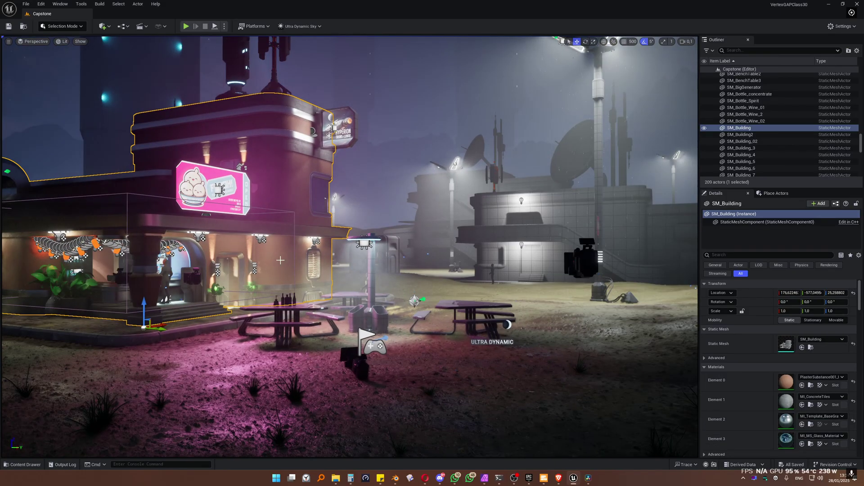
right_drag(136, 66, 136, 66)
click(44, 39)
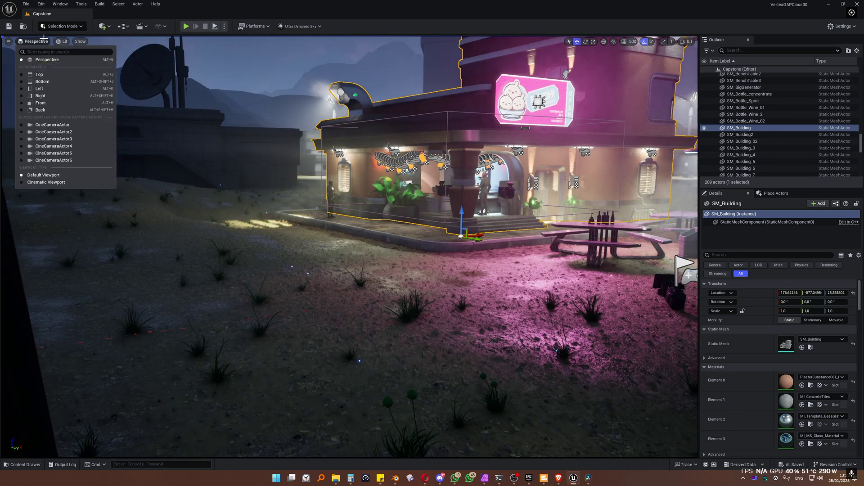
Step: Place a trial Cine Camera Actor in front of the restaurant, reposition it, and delete it again
click(103, 26)
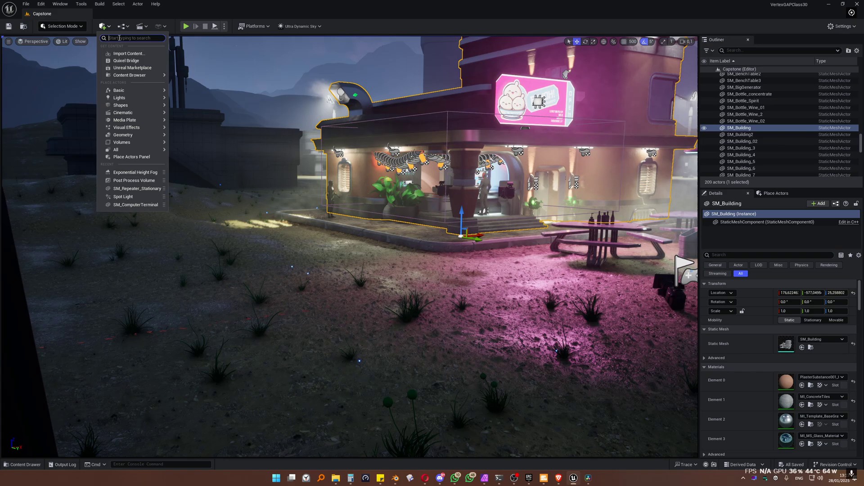
text(camera)
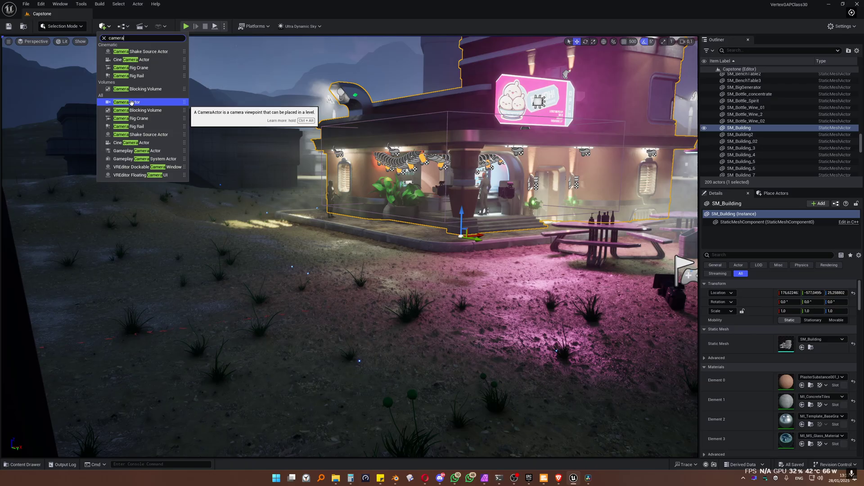
click(137, 60)
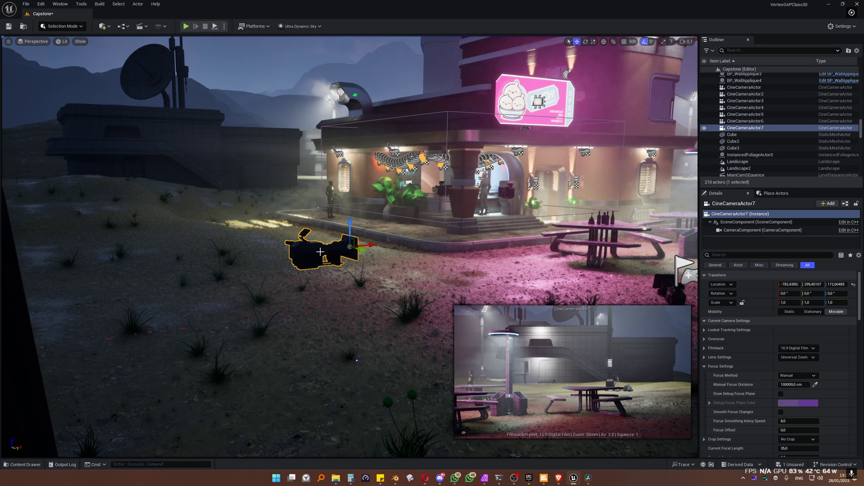
drag(347, 273, 243, 244)
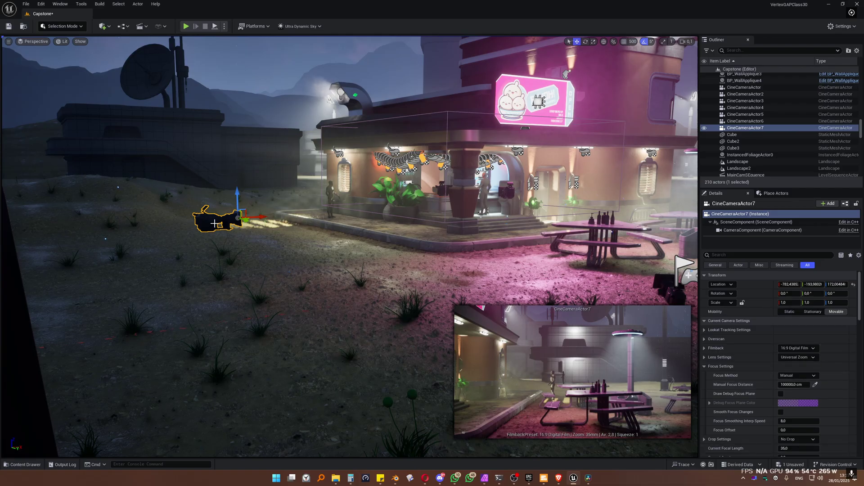
key(Delete)
Step: View the scene through CineCameraActor and show the project's Sequences content folder
click(32, 42)
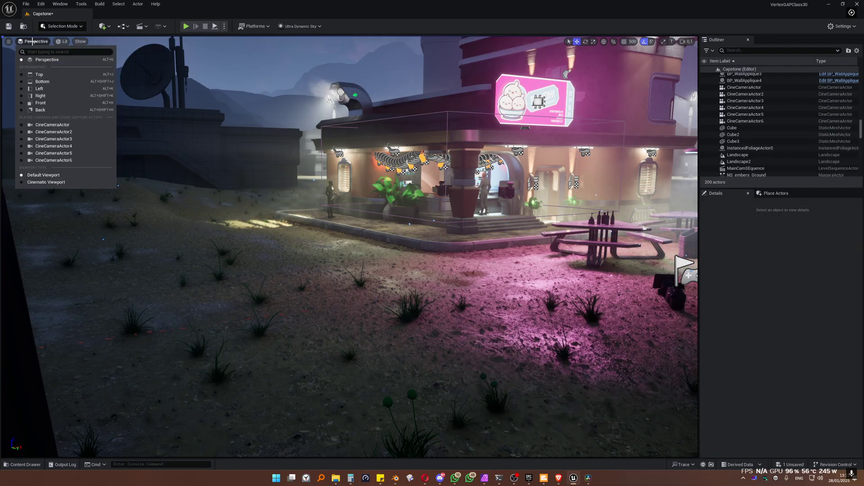
click(52, 124)
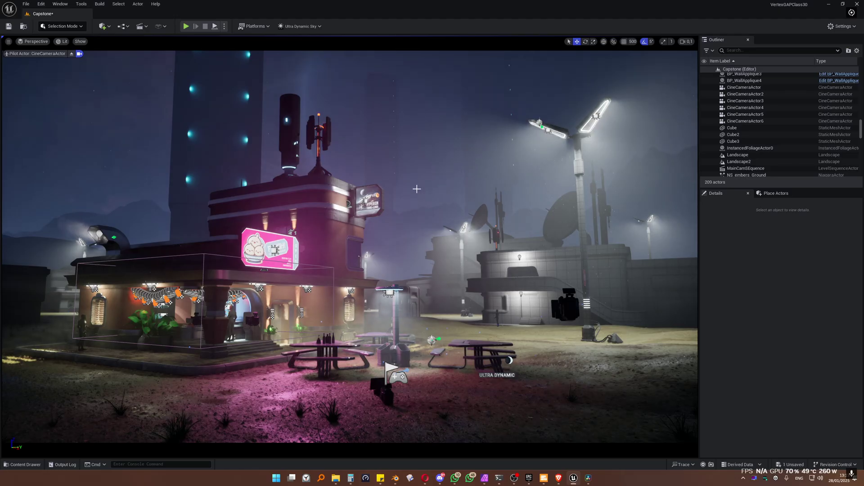
key(ctrl+space)
click(32, 416)
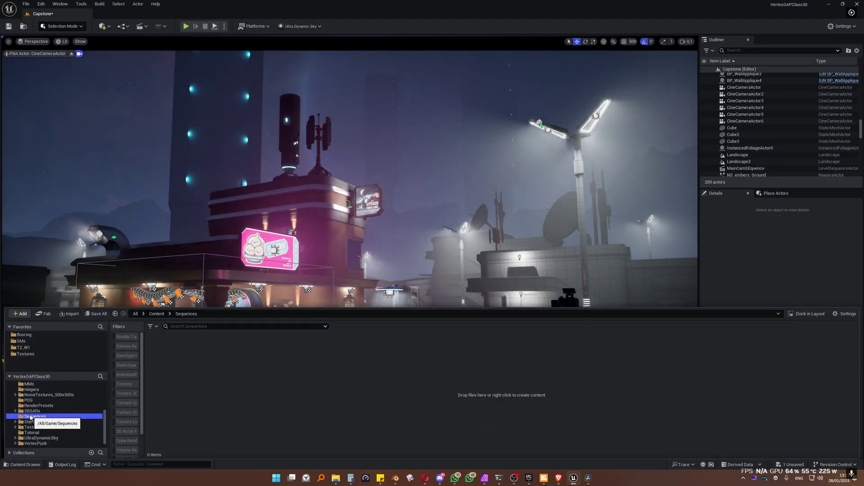
scroll(45, 419, down, 2)
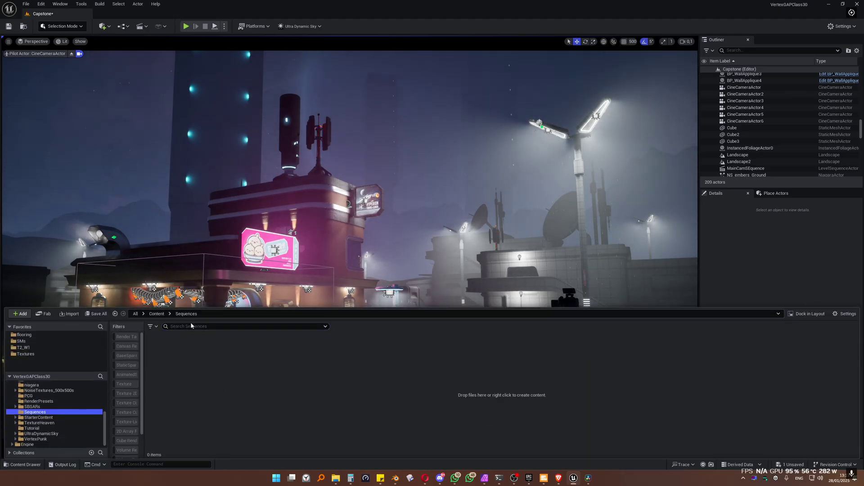
Step: Create a Level Sequence named SQ_maincam in the Sequences folder
right_click(182, 376)
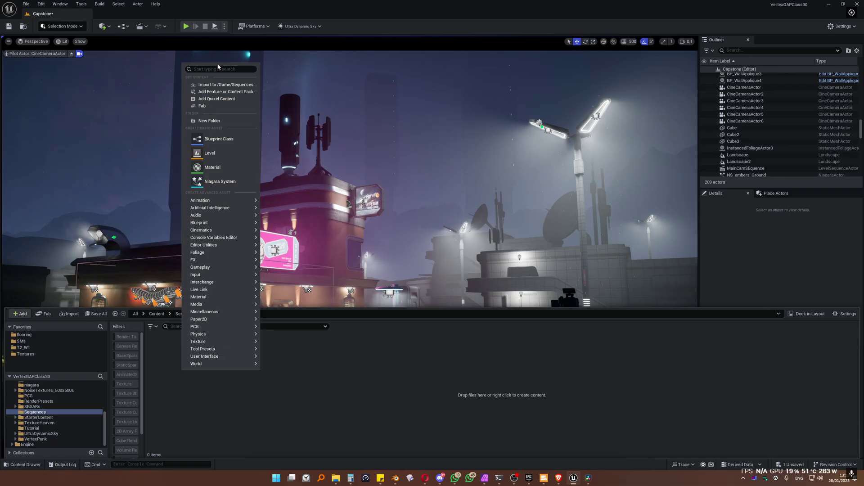
text(sequ)
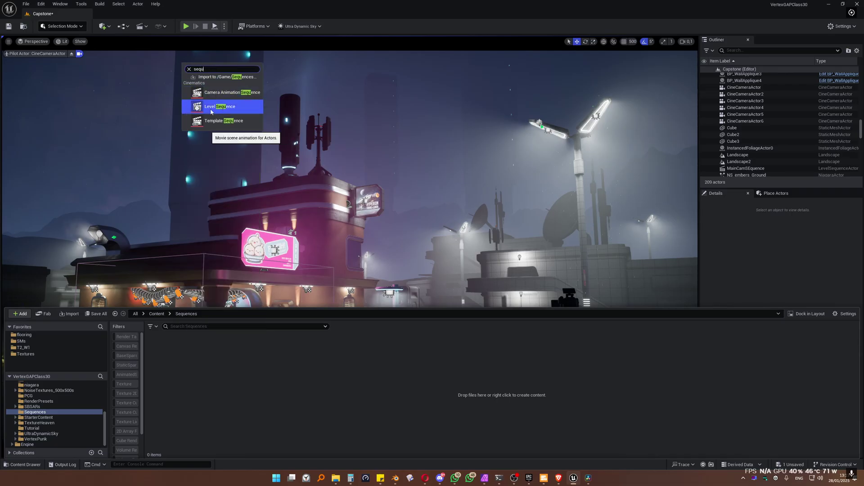
click(218, 113)
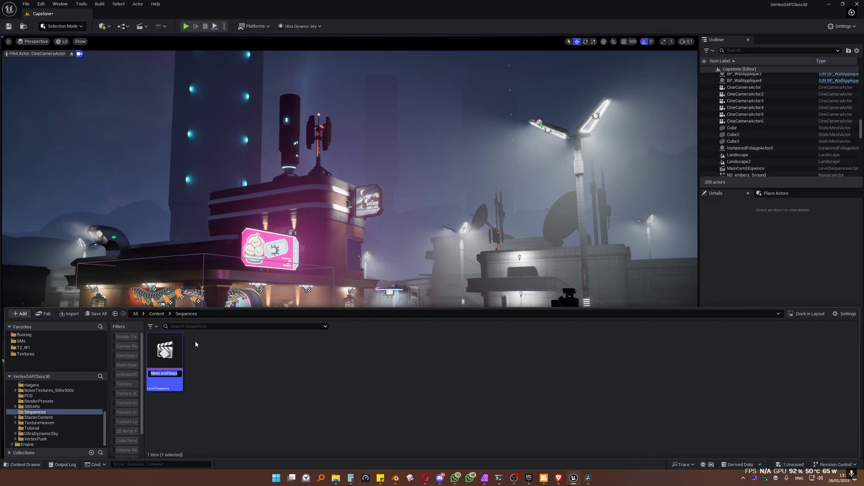
text(SQ)
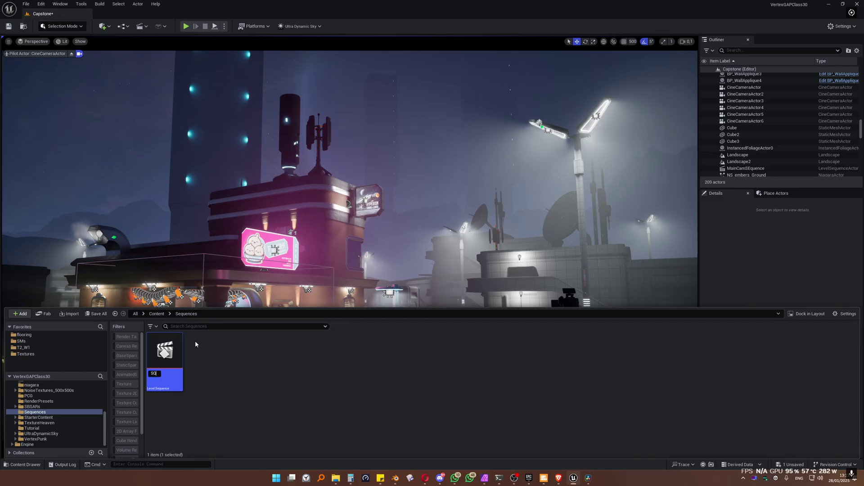
text(_maincam)
key(Return)
Step: Open SQ_maincam in Sequencer and position its floating window below the restaurant view
double_click(164, 353)
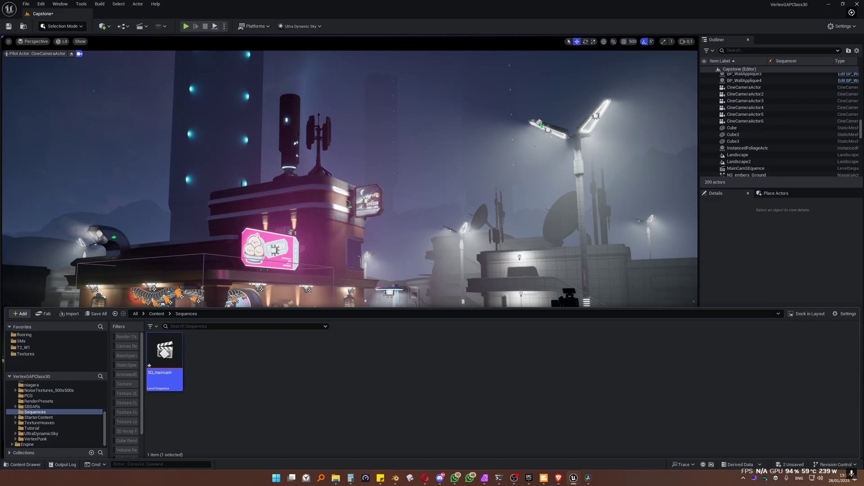
drag(484, 202, 534, 323)
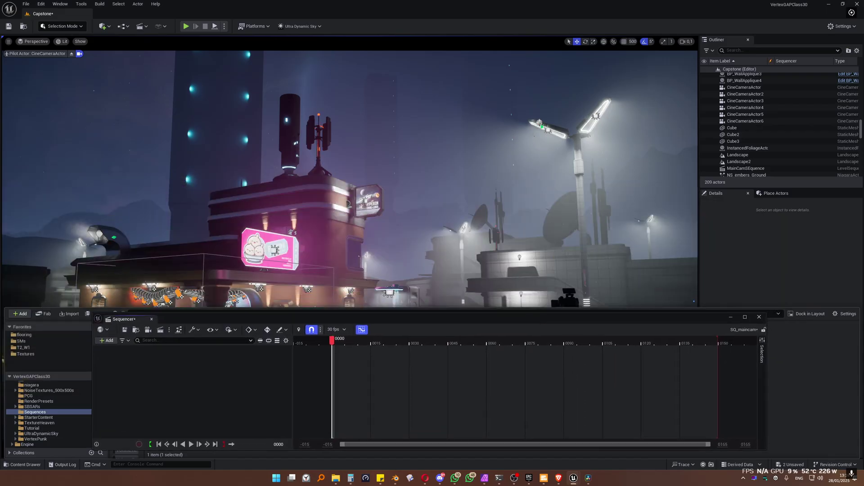
click(496, 257)
drag(182, 321, 124, 317)
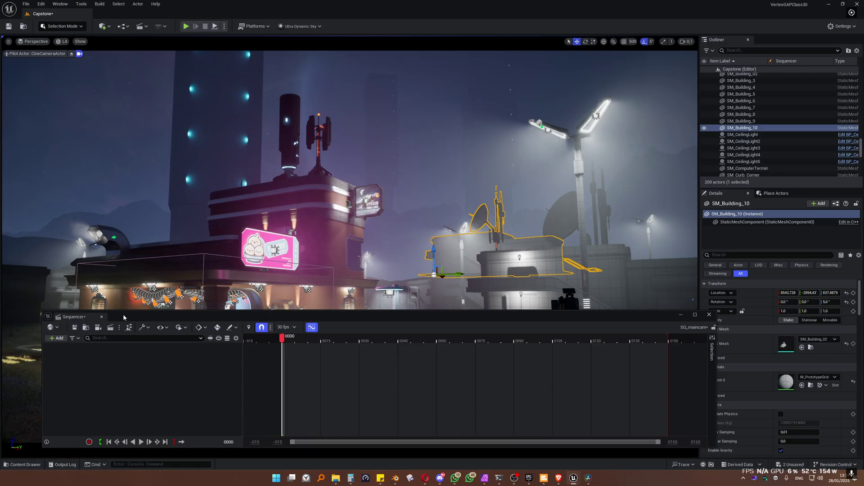
Step: Add the existing CineCameraActor to the SQ_maincam sequence as an actor track
click(57, 338)
mouse_move(88, 214)
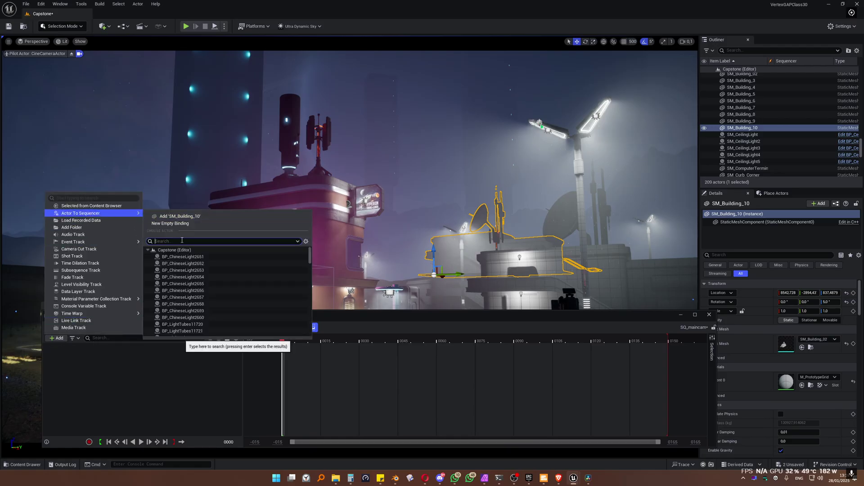
text(cine)
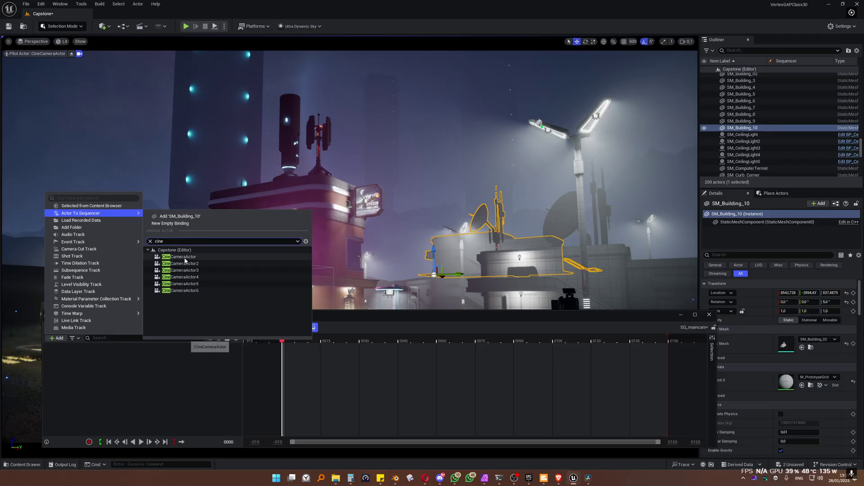
key(Return)
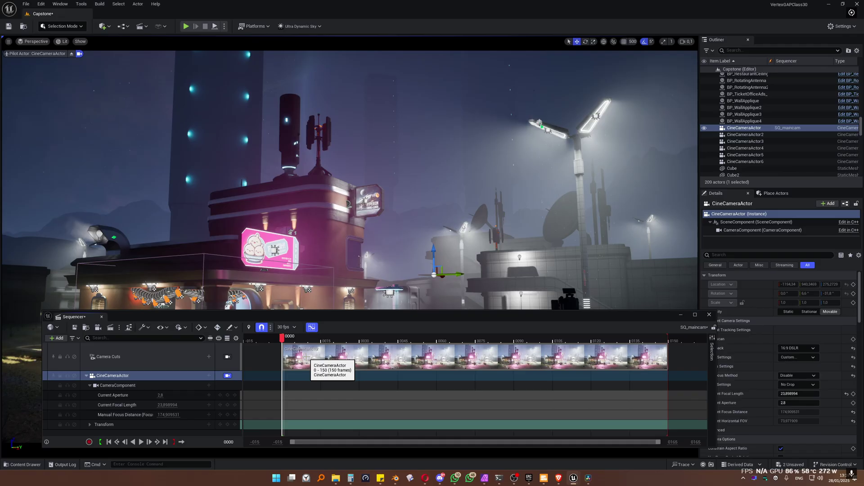
Step: Set the Camera Cuts section's range end to frame 1 and narrow the timeline's visible range around it
right_click(301, 356)
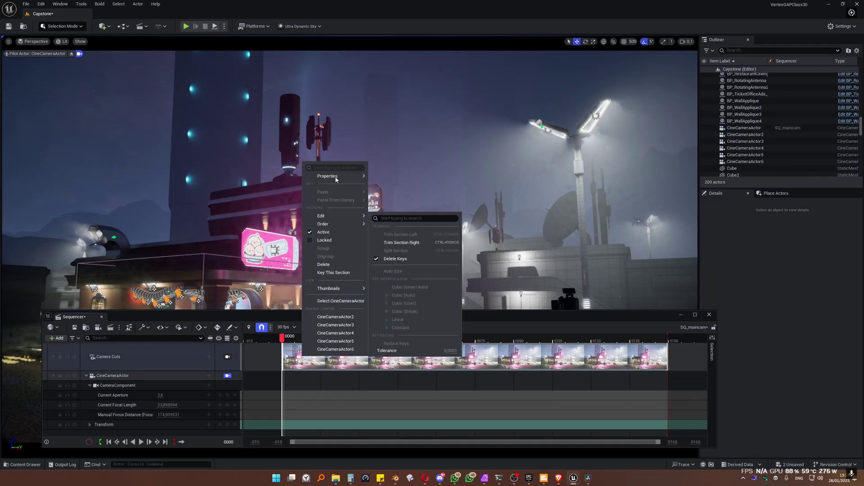
mouse_move(355, 175)
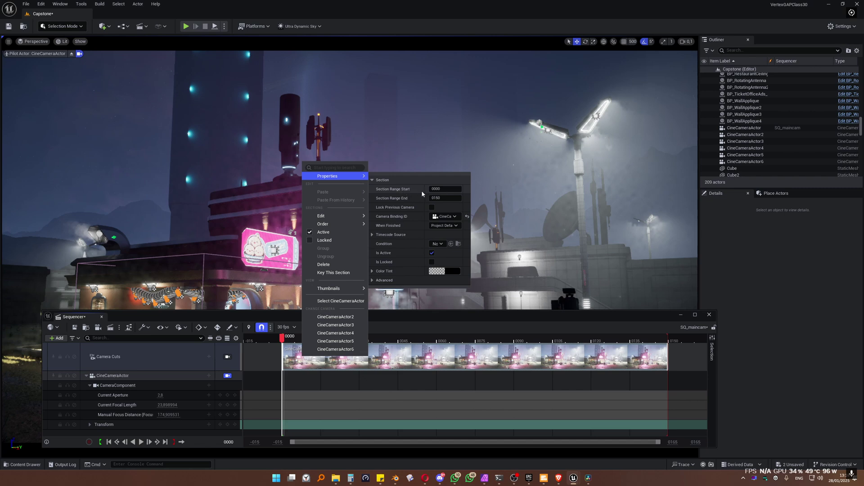
click(449, 197)
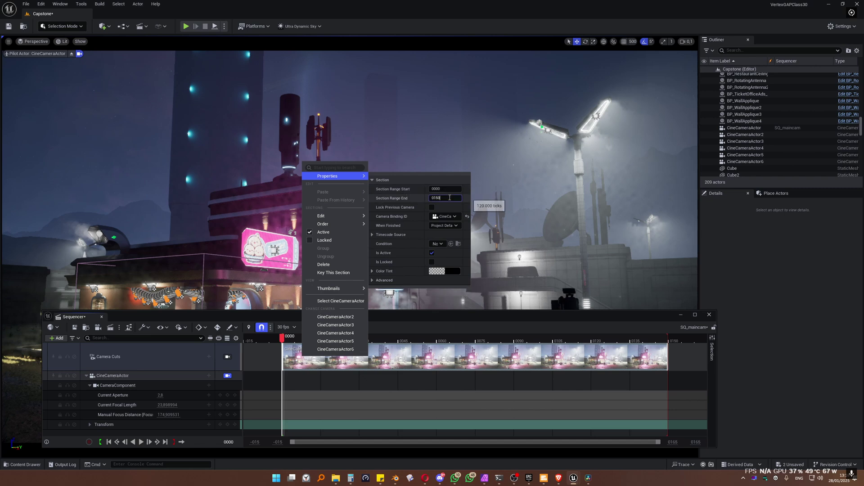
text(1)
key(Return)
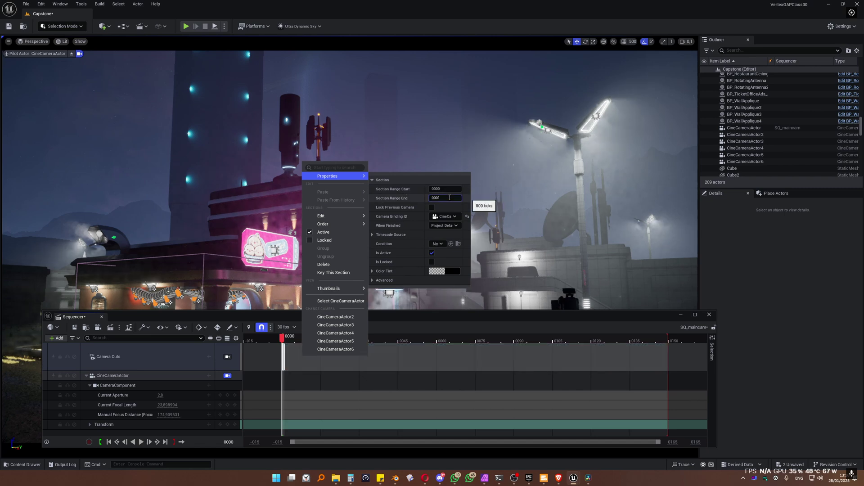
drag(658, 442, 333, 442)
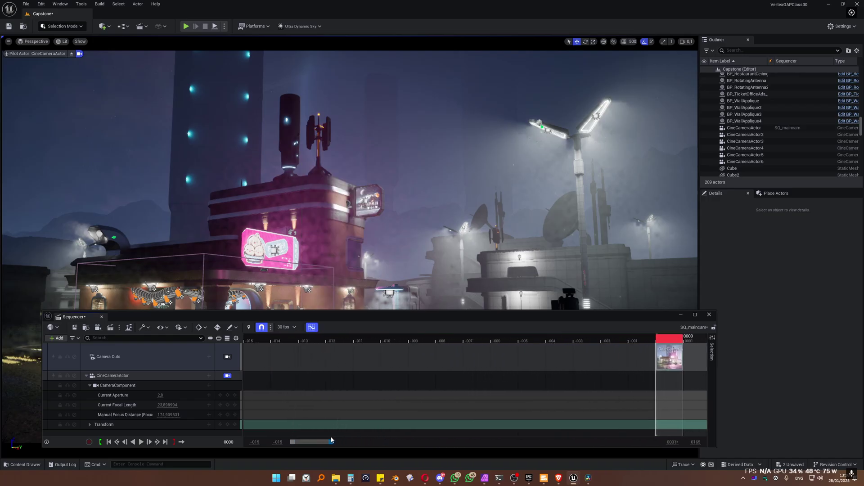
Step: Send the SQ_maincam sequence to the Movie Render Queue as a render job
click(126, 353)
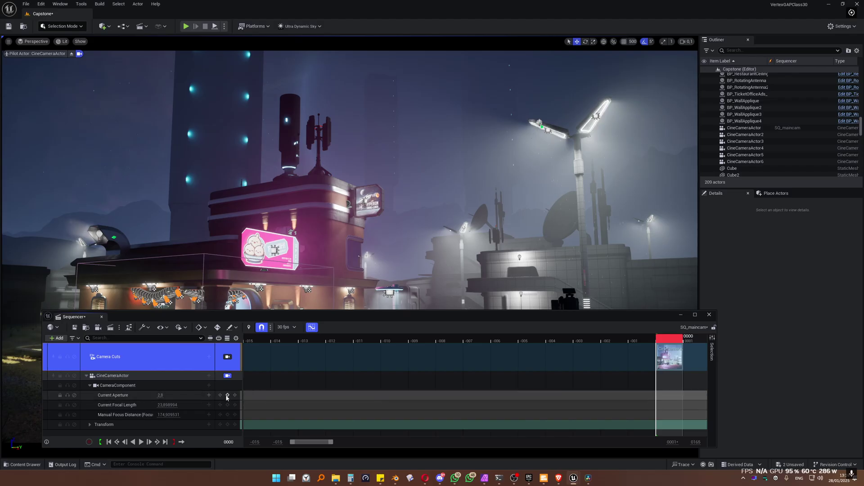
click(110, 328)
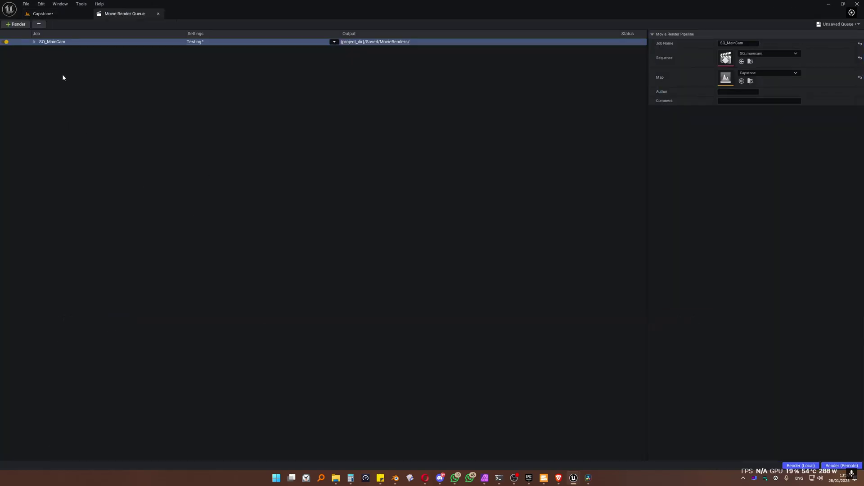
Step: Send the SQ_maincam sequence to the Movie Render Queue again and open the job's Testing render settings
click(54, 14)
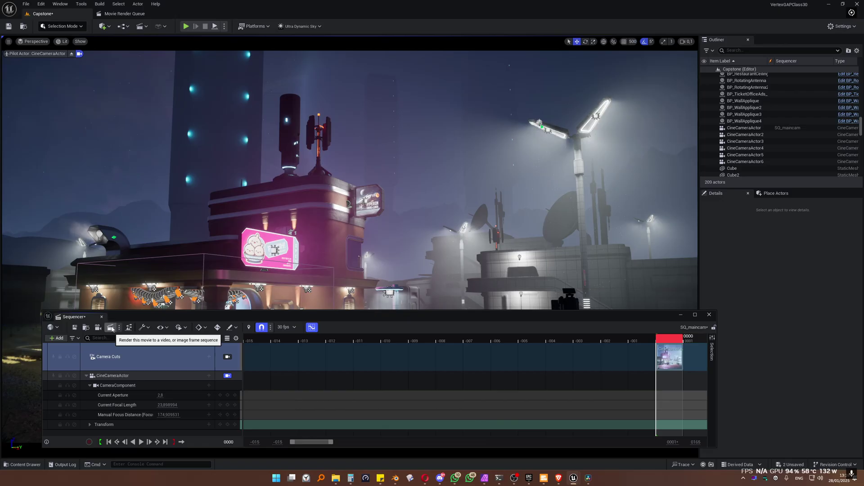
click(110, 327)
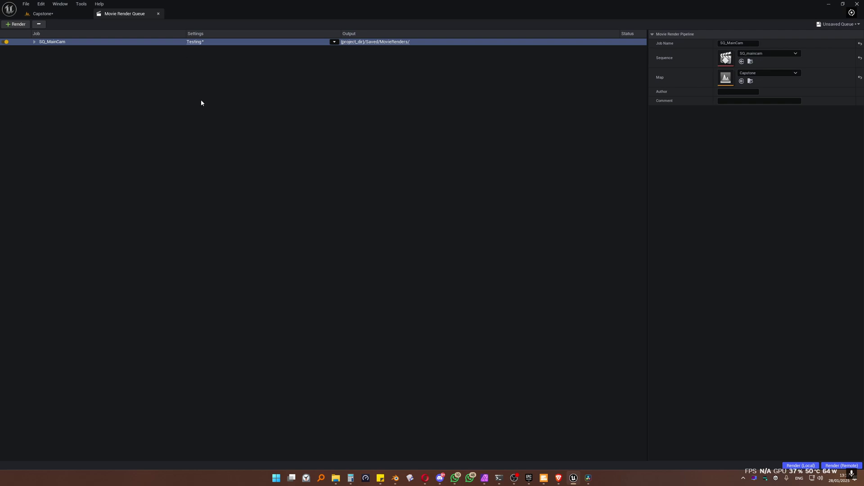
click(334, 42)
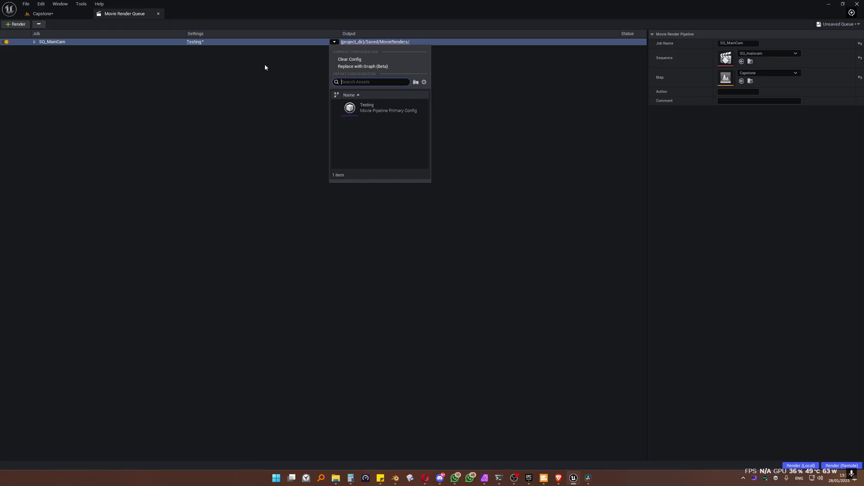
click(296, 56)
click(202, 43)
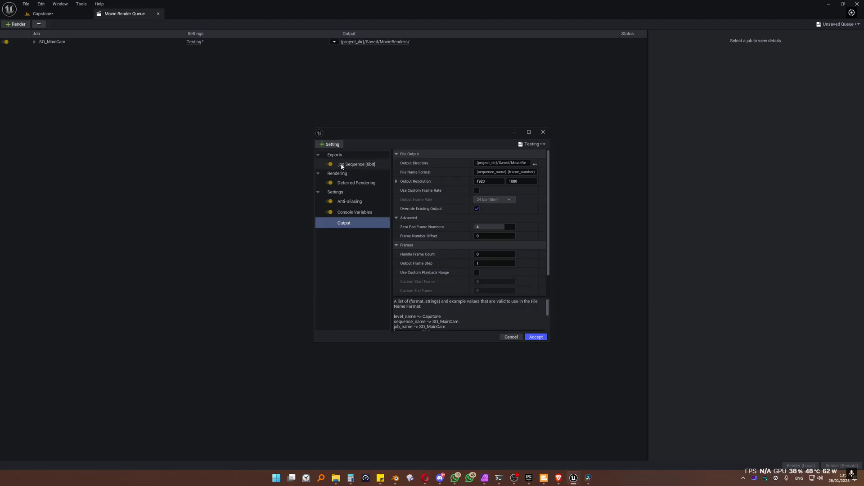
Step: Examine the setting types that can be added and the job's jpg export, Deferred Rendering and Anti-aliasing settings
click(329, 144)
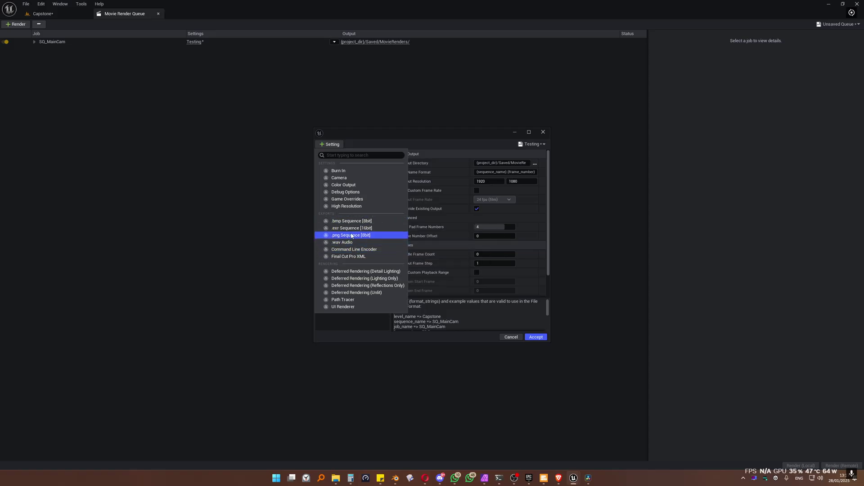
click(377, 139)
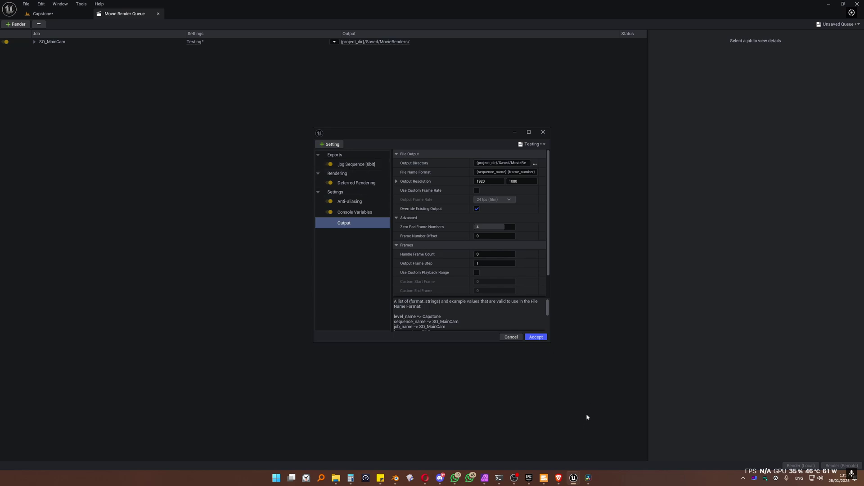
click(353, 162)
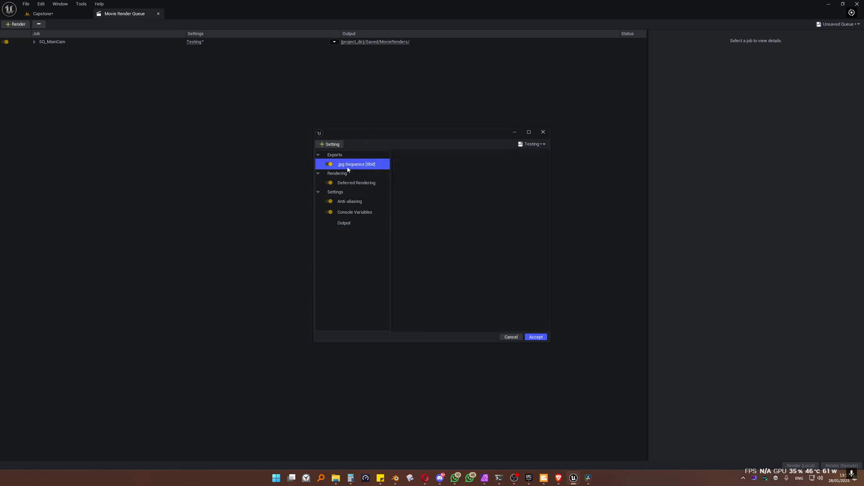
click(350, 183)
click(358, 202)
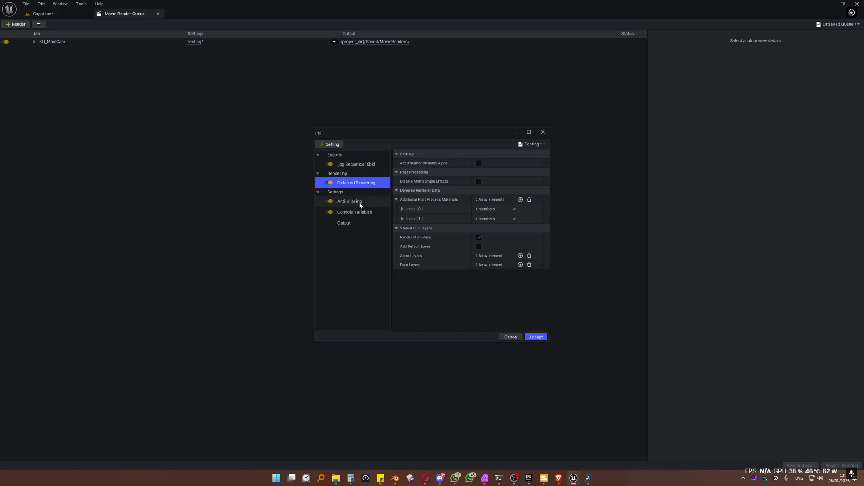
click(330, 144)
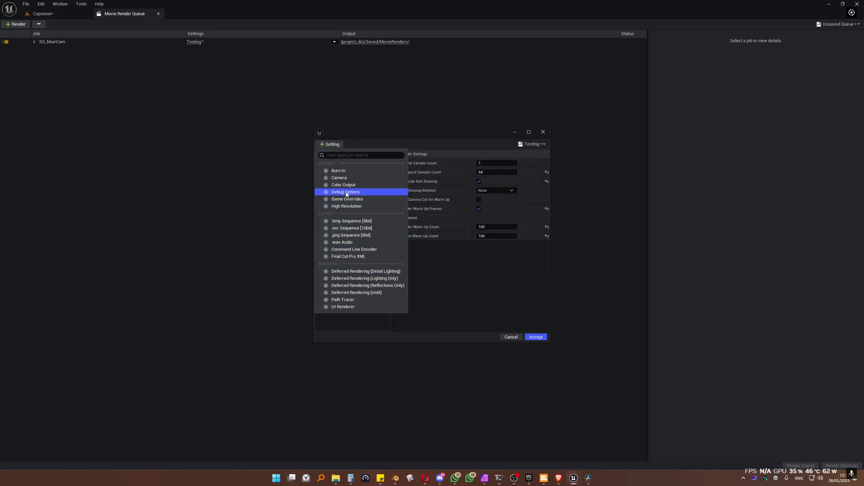
click(481, 275)
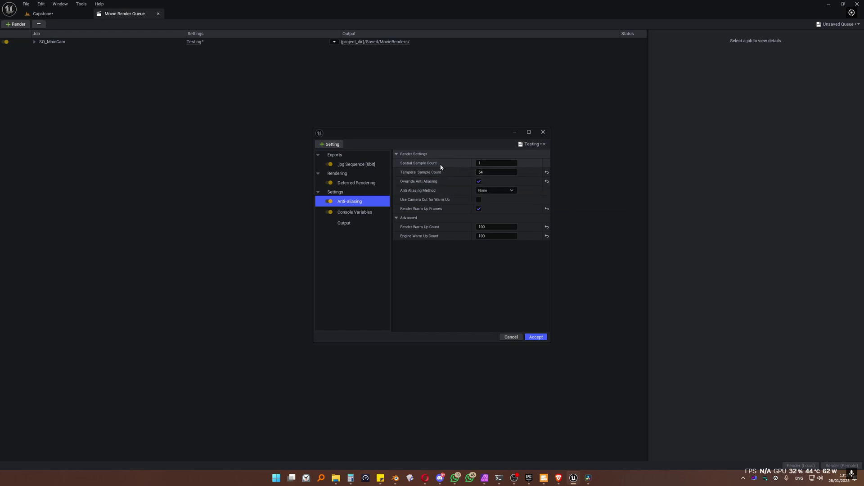
click(485, 162)
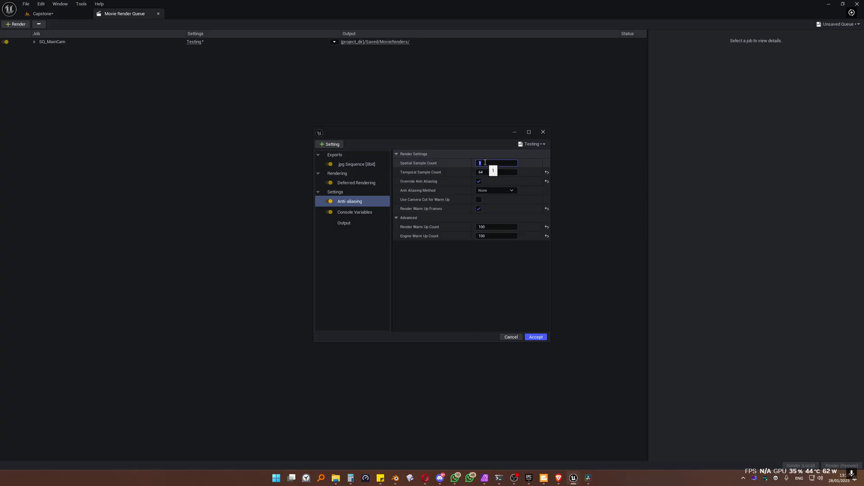
click(469, 264)
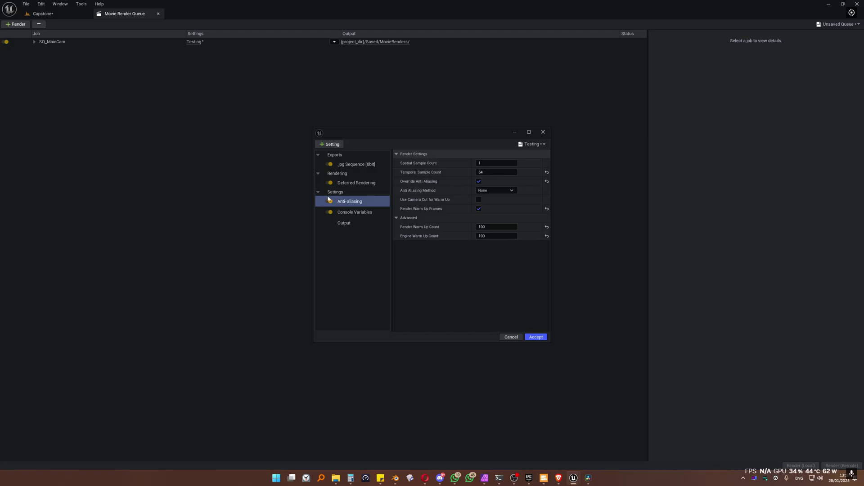
Step: Set both the Render Warm Up Count and the Engine Warm Up Count to 80 in the Anti-aliasing settings
click(491, 227)
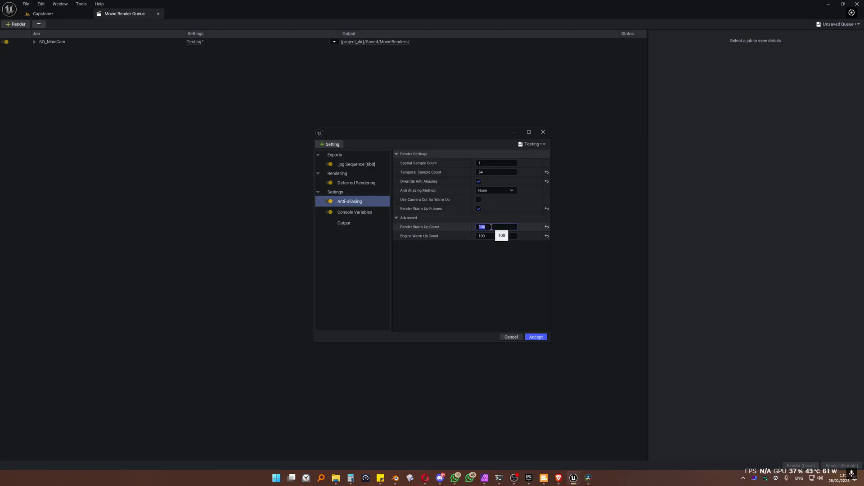
text(80)
key(Return)
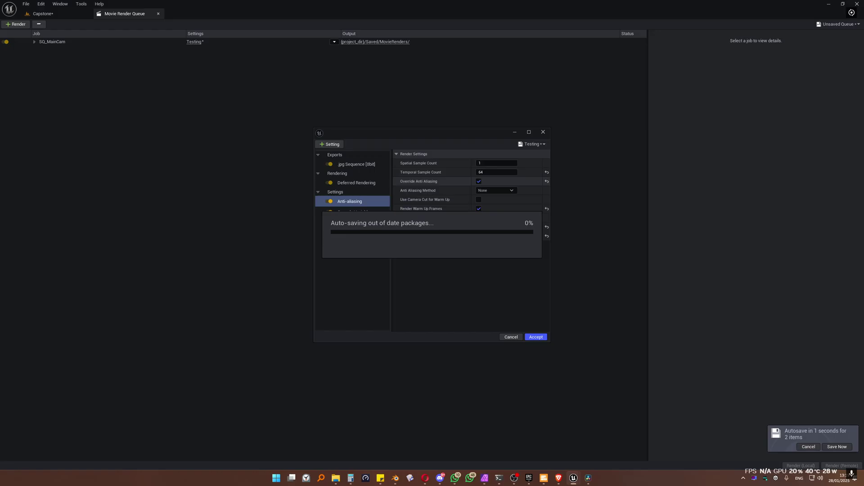
Step: Switch to File Explorer and compare the earlier main-camera renders in the image viewer, closing each image after viewing
click(335, 478)
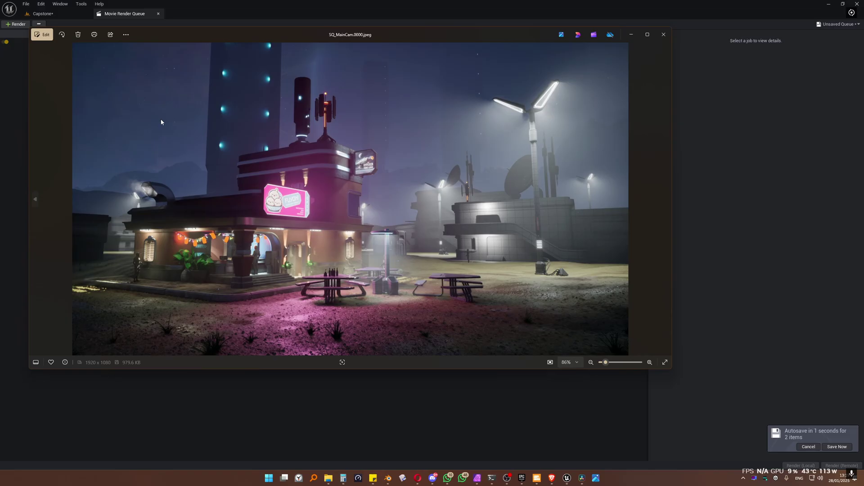
click(663, 34)
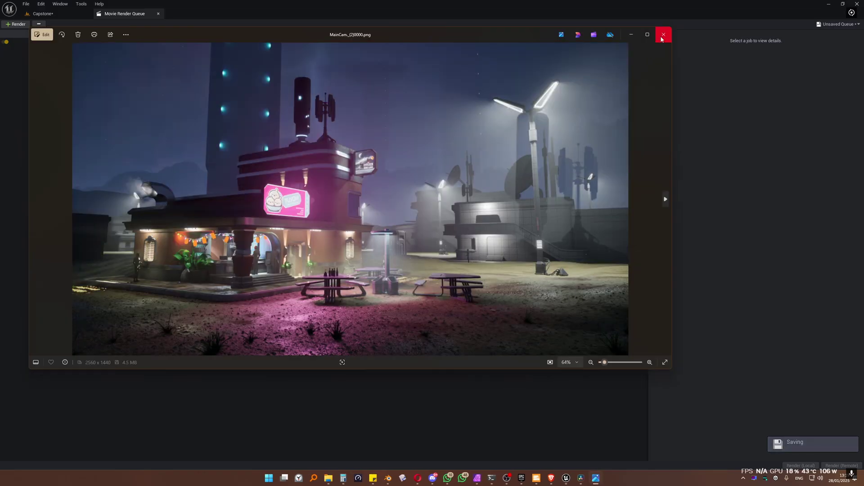
click(663, 35)
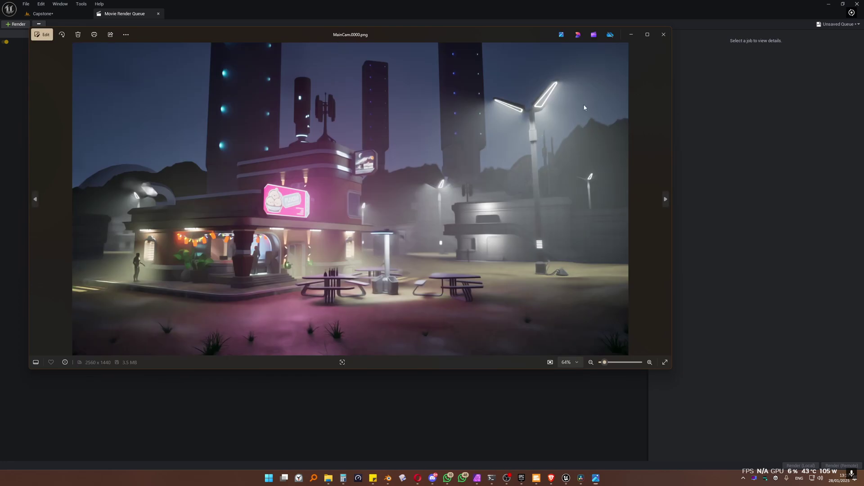
click(663, 34)
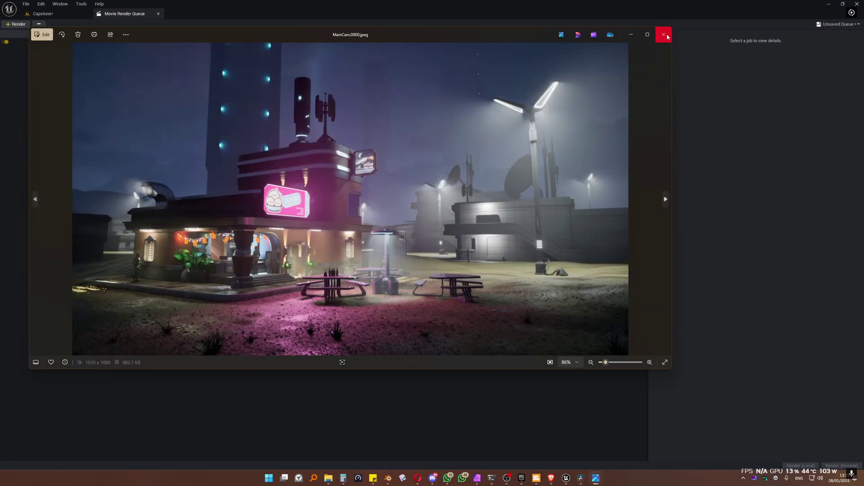
click(664, 34)
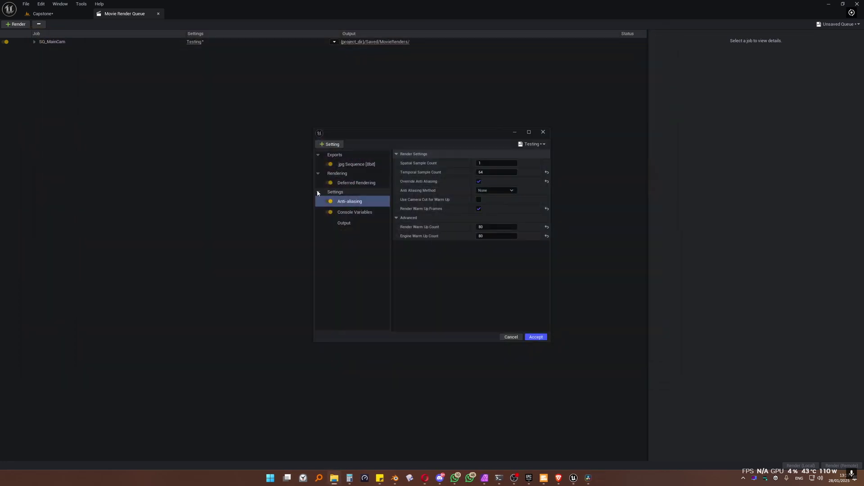
Step: Set the Temporal Sample Count to 1 in the job's Anti-aliasing settings
click(495, 172)
text(1)
key(Return)
click(488, 227)
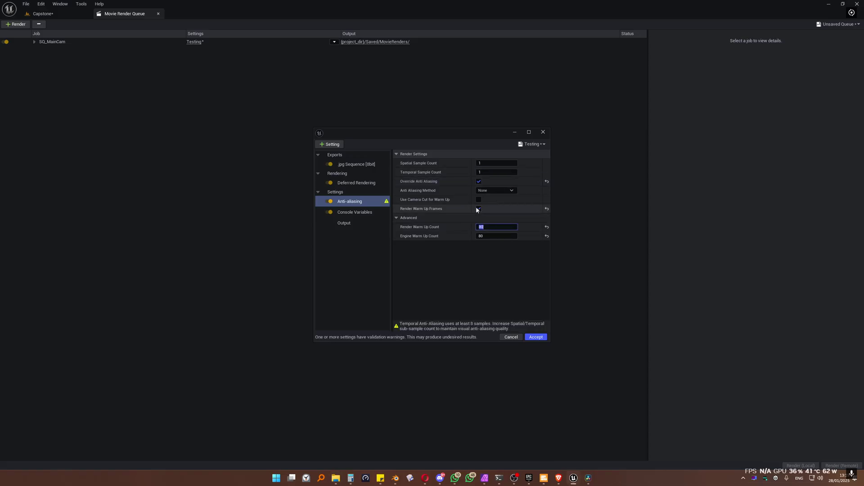
Step: Set the r.VolumetricFog.GridPixelSize console variable to 0.2 for the render job
click(352, 214)
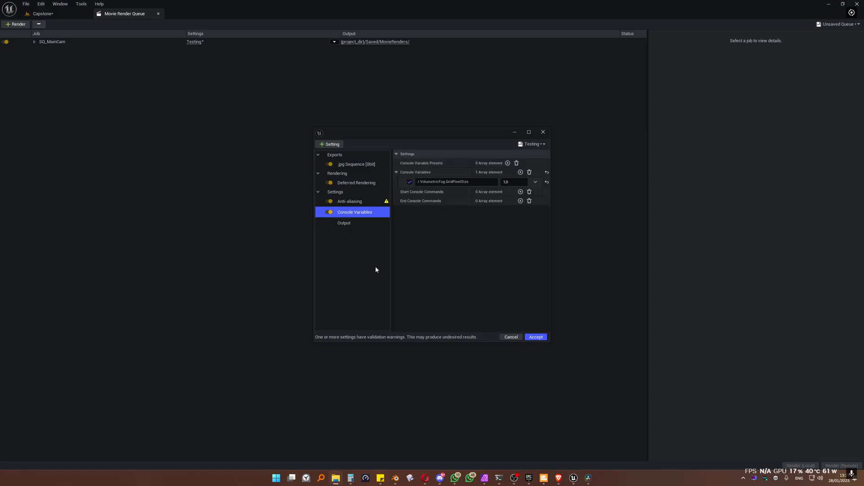
click(427, 255)
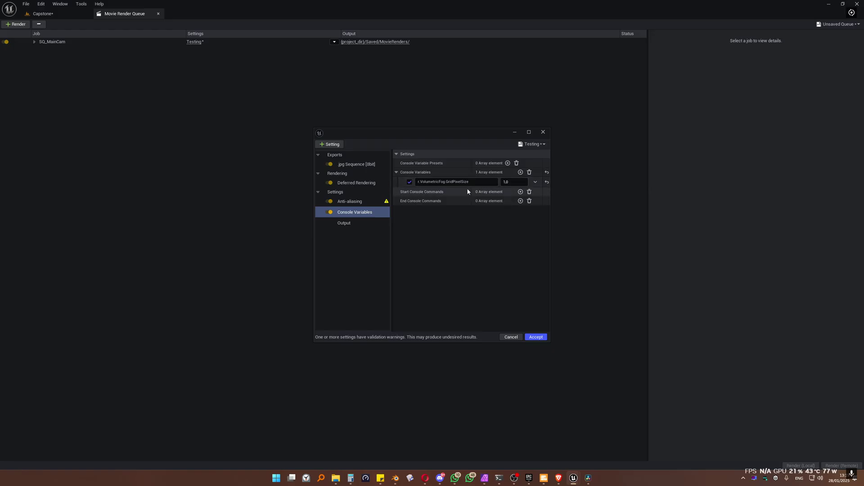
click(347, 215)
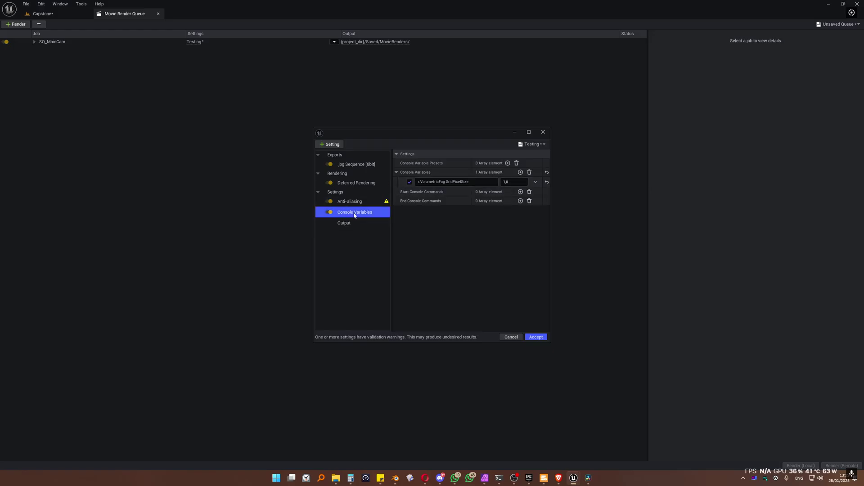
click(330, 144)
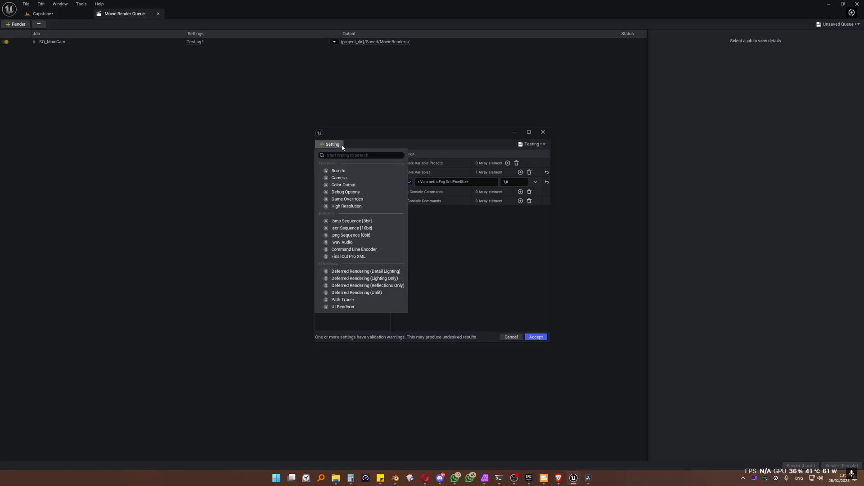
click(427, 235)
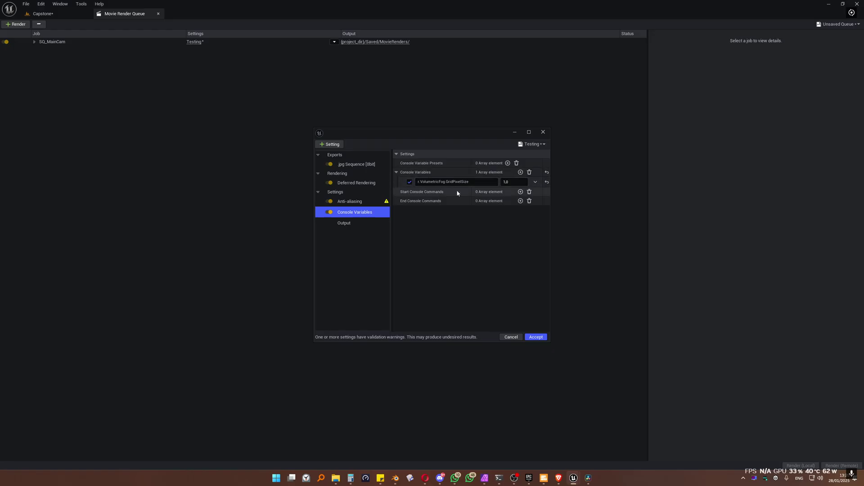
click(418, 182)
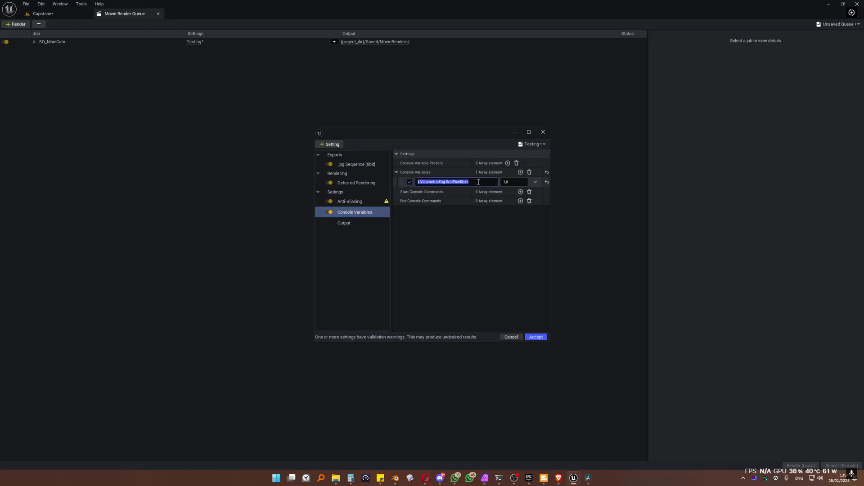
click(509, 181)
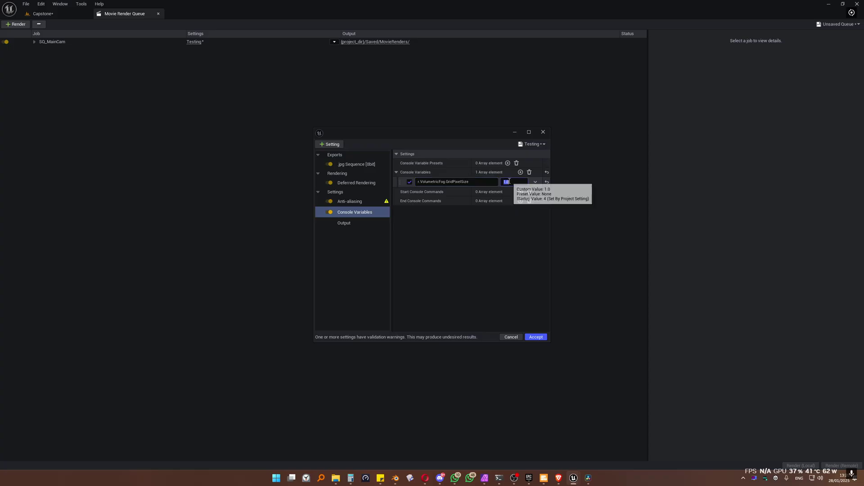
text(0.2)
key(Return)
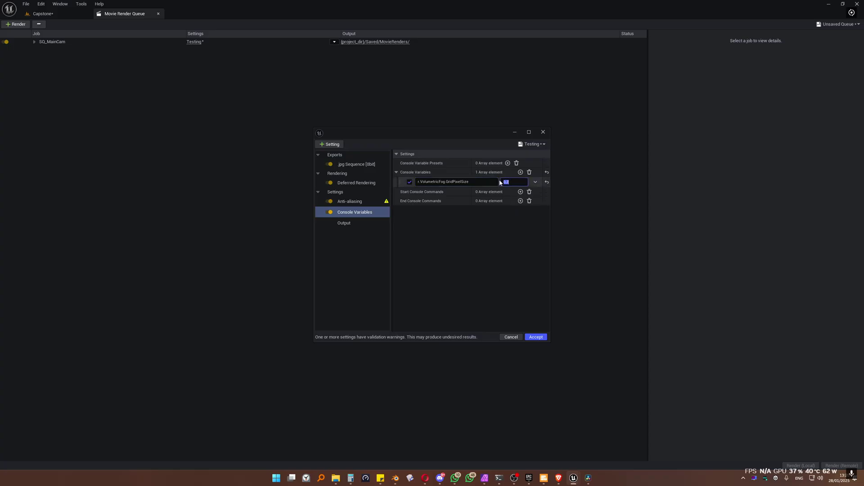
click(496, 272)
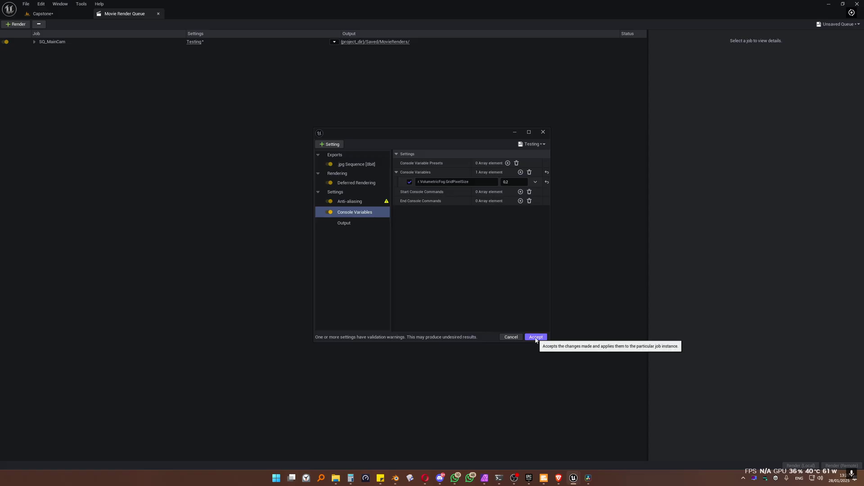
Step: Review the job's output settings, accept the configuration and start a local render of SQ_MainCam
click(347, 223)
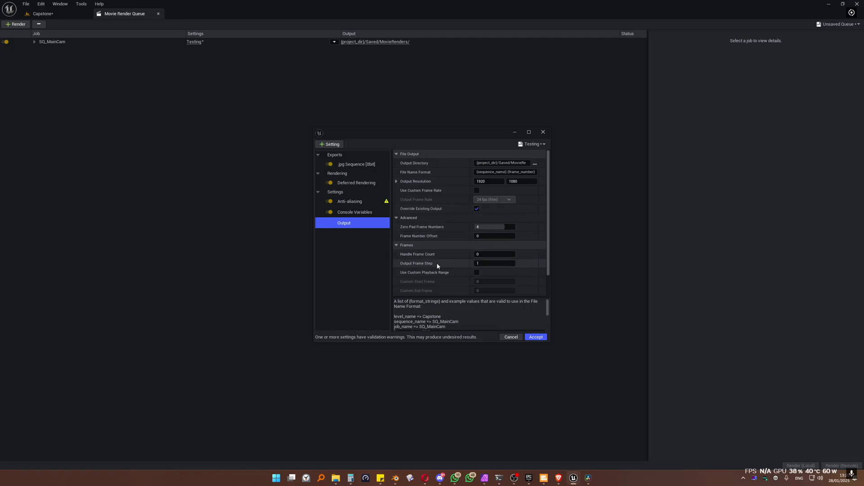
scroll(437, 266, down, 1)
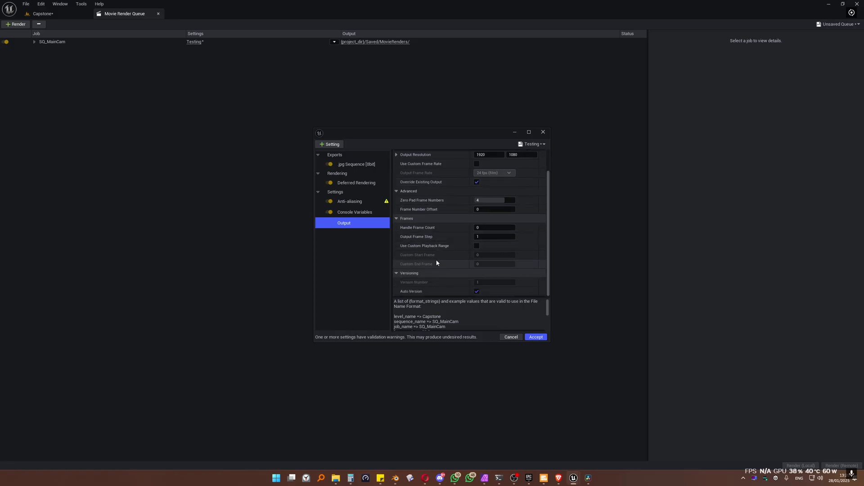
click(536, 337)
click(793, 466)
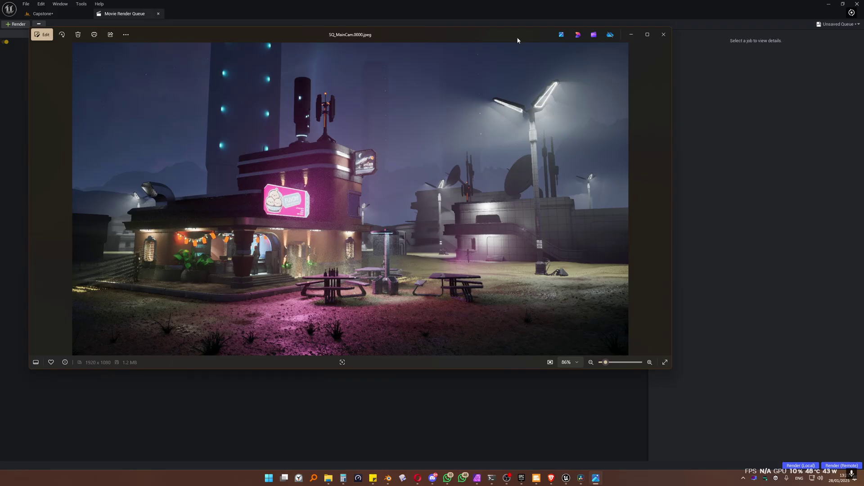
Step: Examine the rendered SQ_MainCam.0000.jpeg up close around the restaurant's roof, lanterns and entrance
scroll(335, 177, up, 5)
scroll(336, 177, up, 5)
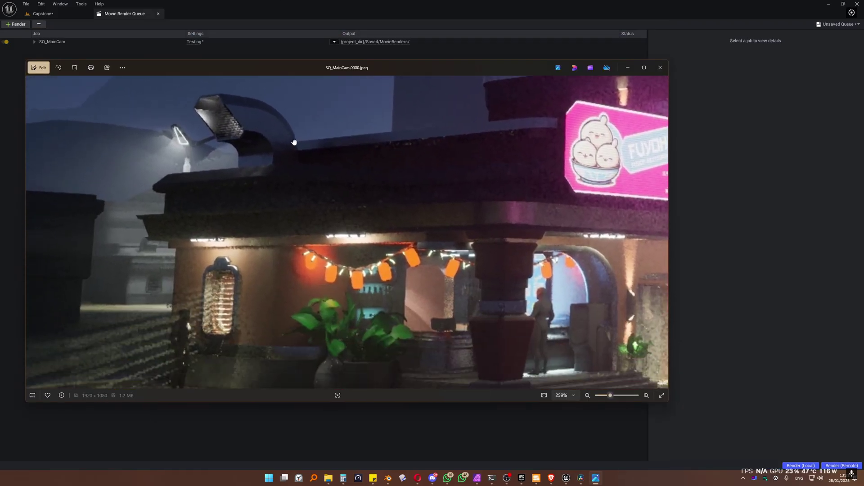
drag(295, 142, 233, 159)
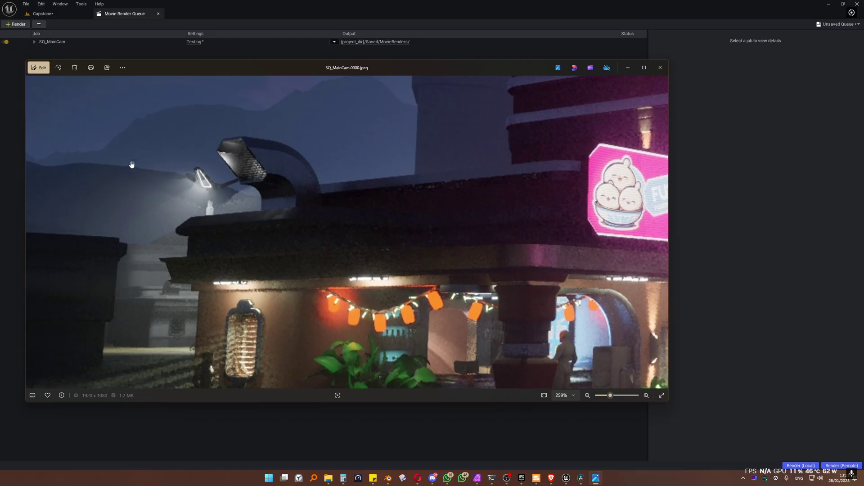
scroll(232, 218, down, 2)
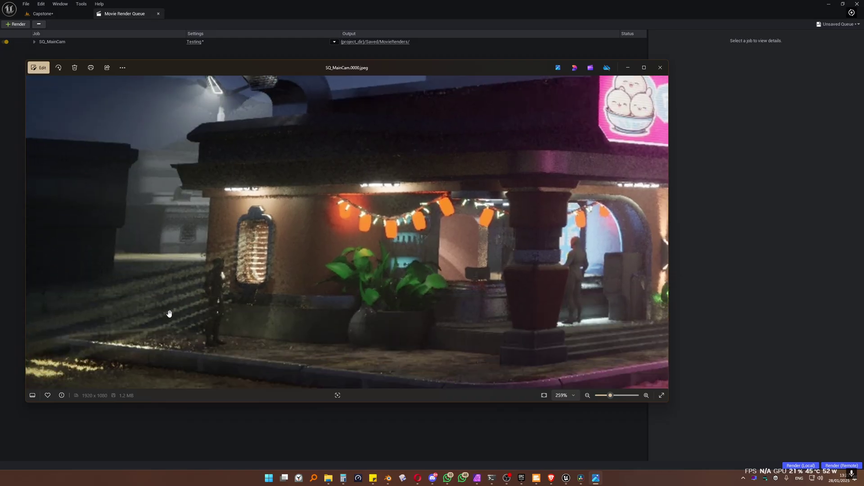
Step: Examine the rendered image's foggy wall shadows, standing figure, side door and street-lamp light for noise, and close the image
ctrl+scroll(162, 302, up, 5)
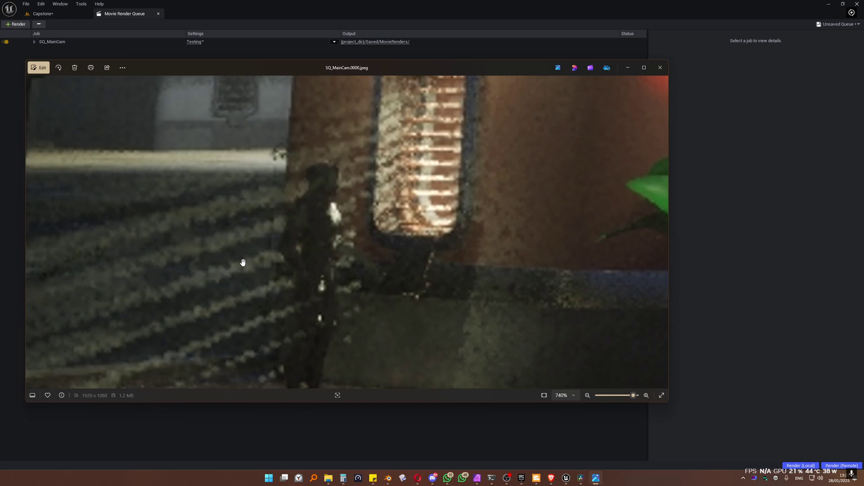
scroll(256, 234, down, 5)
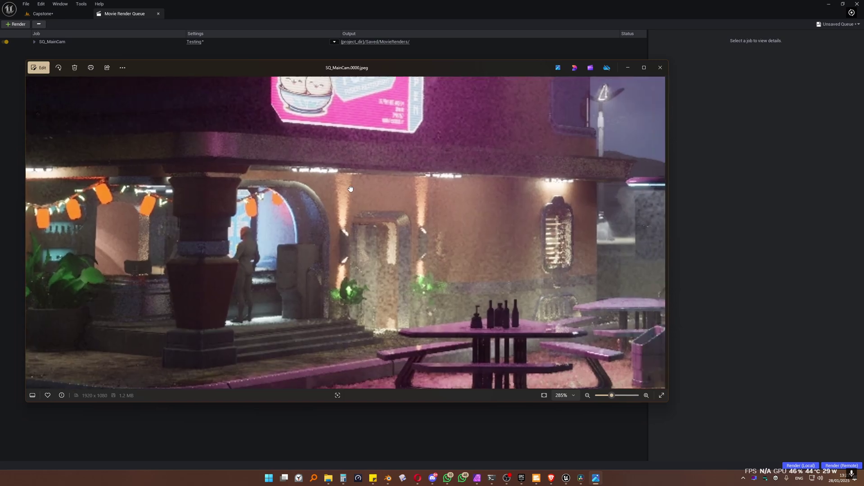
drag(351, 188, 198, 299)
scroll(197, 194, down, 3)
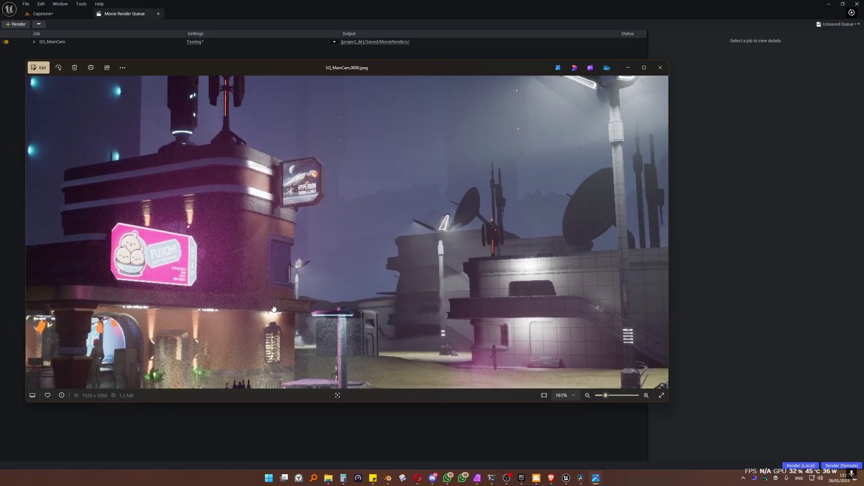
drag(366, 207, 263, 310)
scroll(262, 311, down, 2)
scroll(330, 234, up, 5)
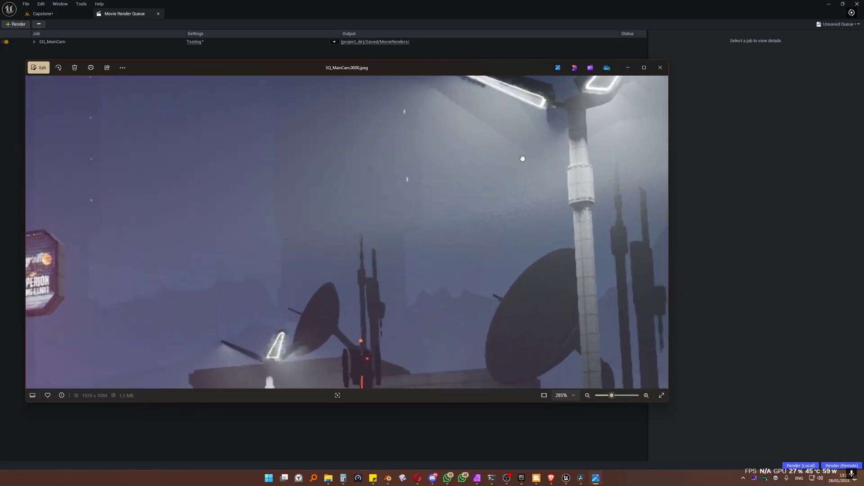
scroll(330, 234, up, 4)
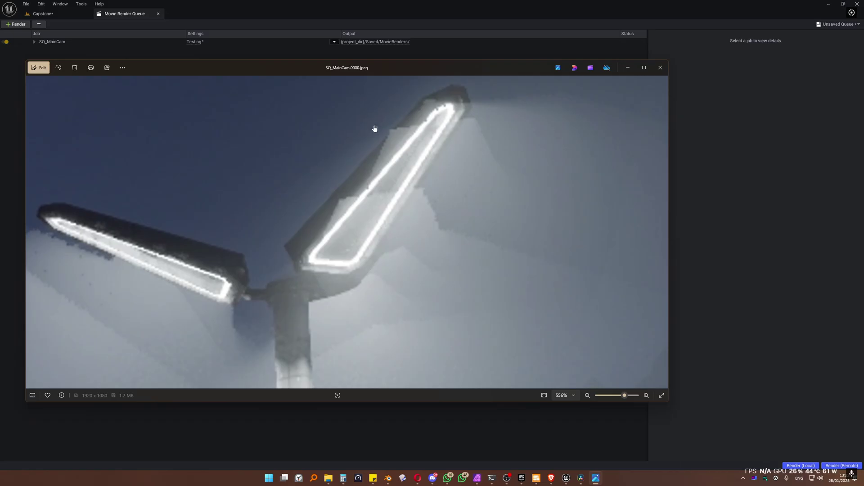
scroll(281, 264, down, 4)
scroll(281, 264, down, 3)
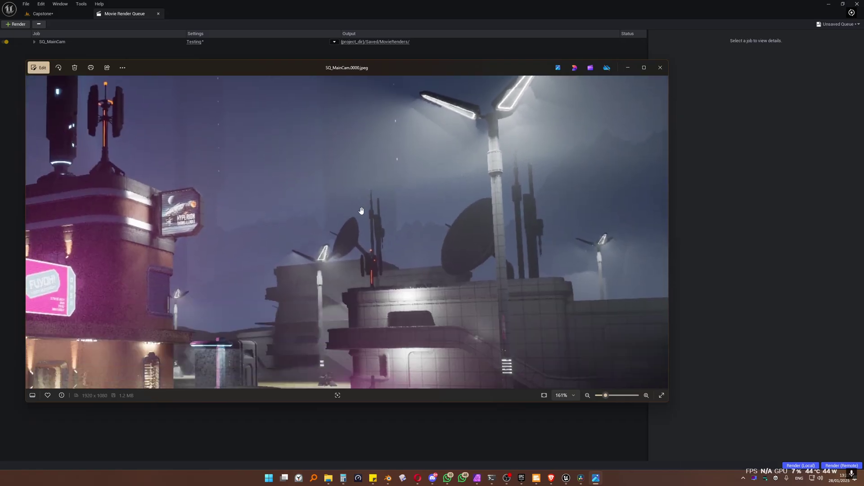
scroll(214, 233, down, 3)
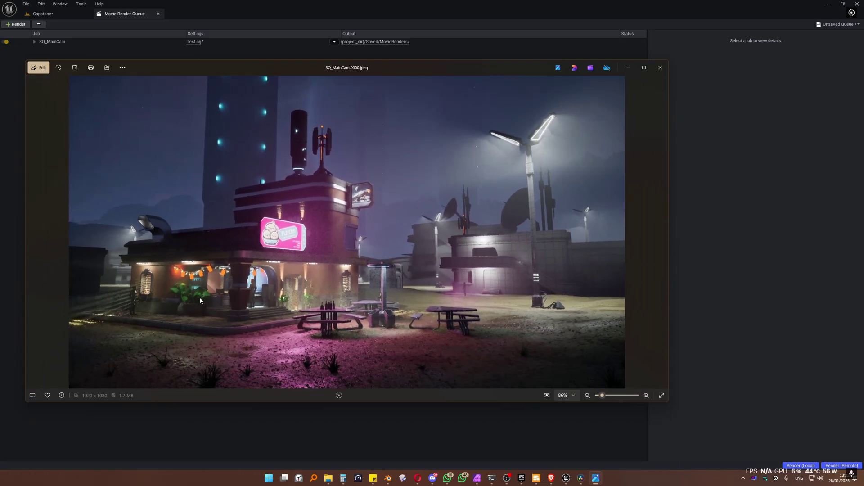
click(660, 68)
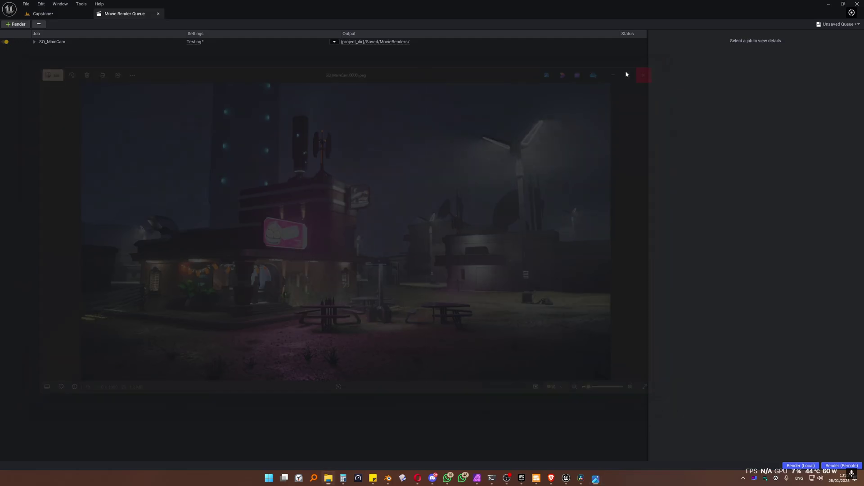
Step: Set the job's Temporal Sample Count to 64 and enable Override Anti Aliasing with the method None
click(195, 42)
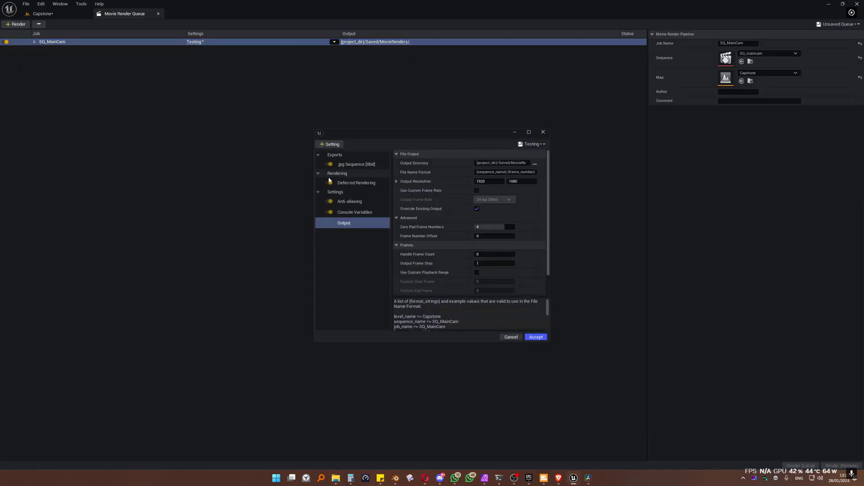
click(349, 201)
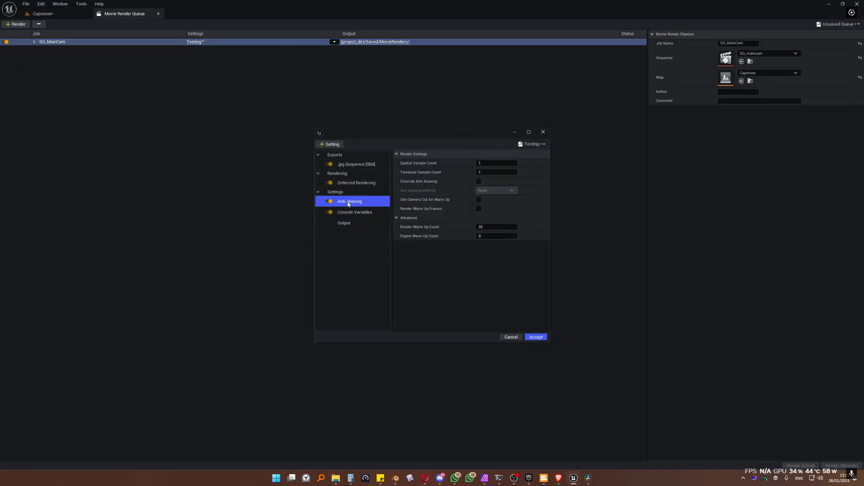
click(496, 173)
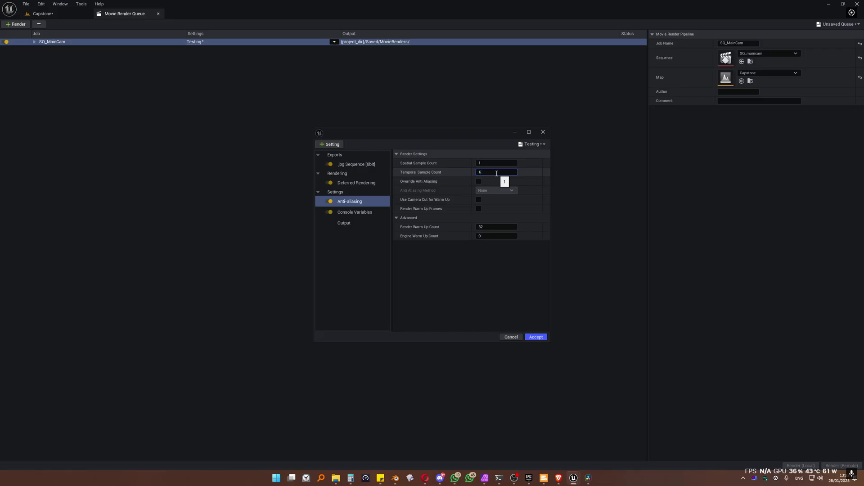
click(478, 181)
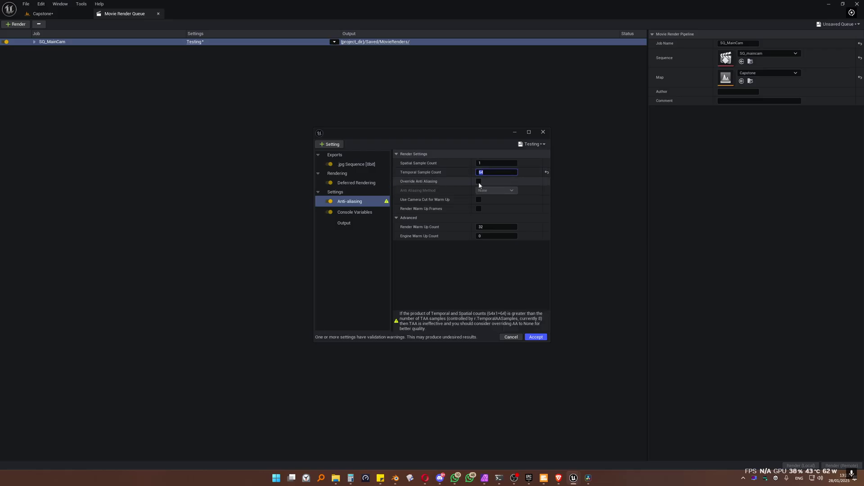
Step: Enable Render Warm Up Frames, set both the Render and Engine Warm Up Counts to 80, and accept the settings
click(478, 208)
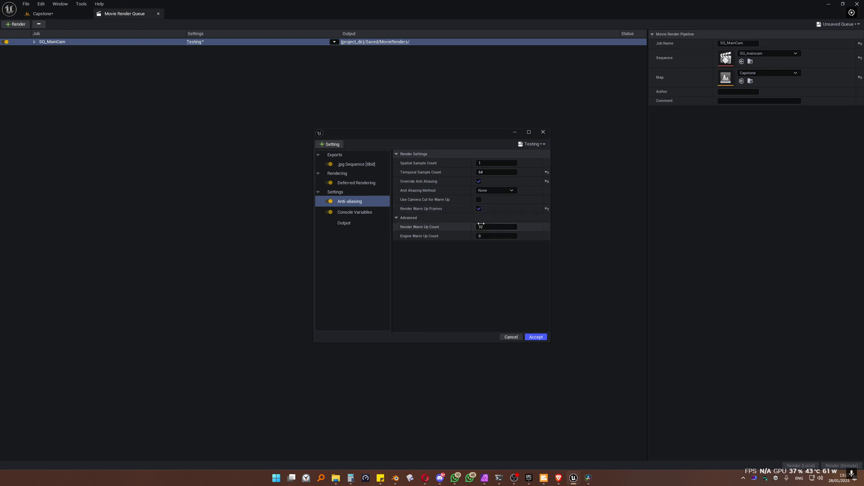
click(481, 225)
click(537, 337)
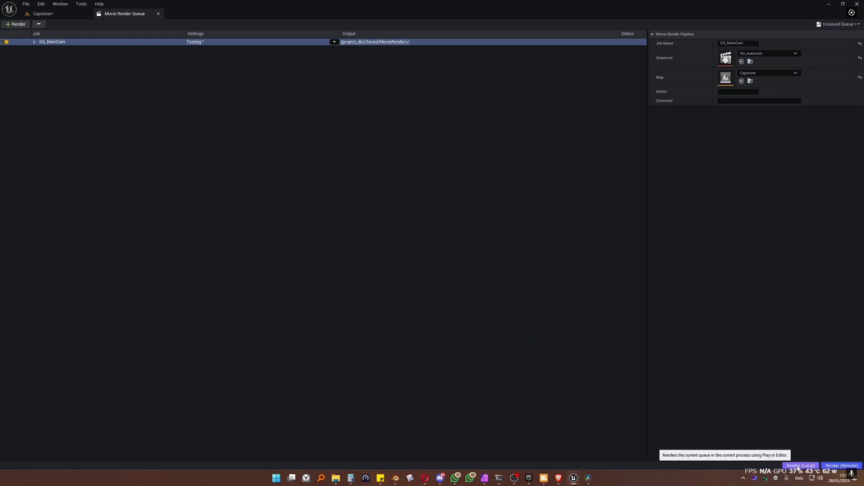
Step: Recheck the job's console variables and anti-aliasing settings, accept them and start a local render of SQ_MainCam
click(195, 42)
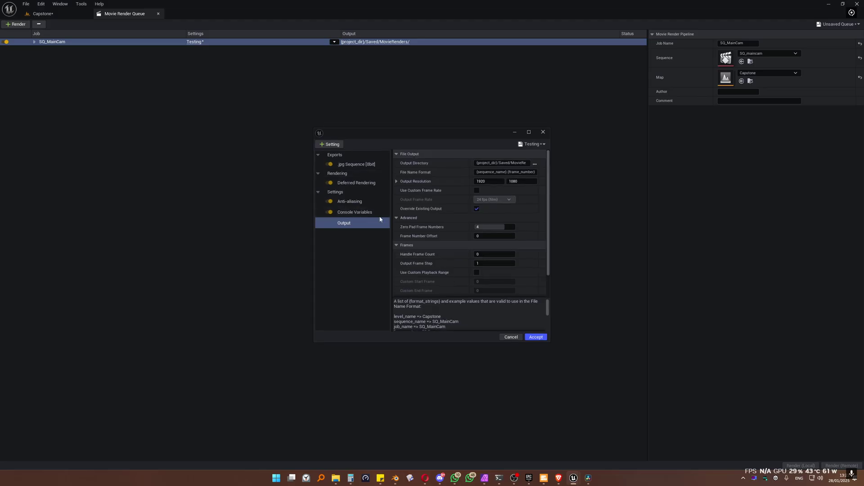
click(353, 212)
click(343, 203)
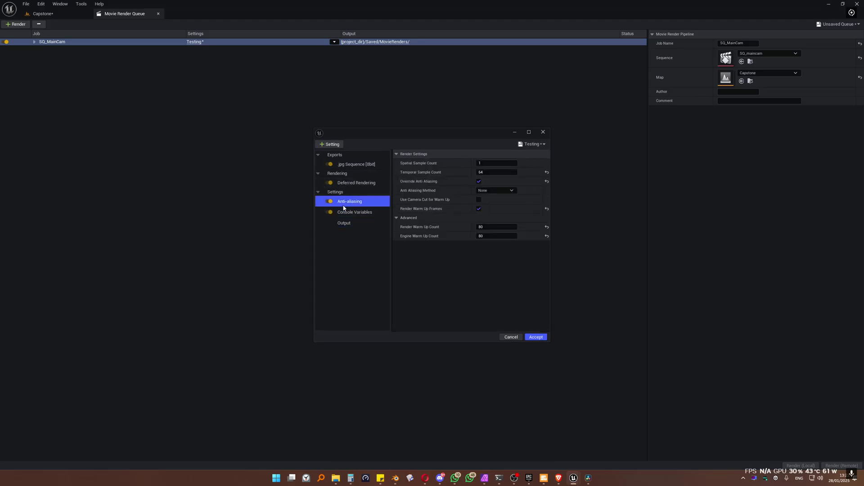
click(537, 338)
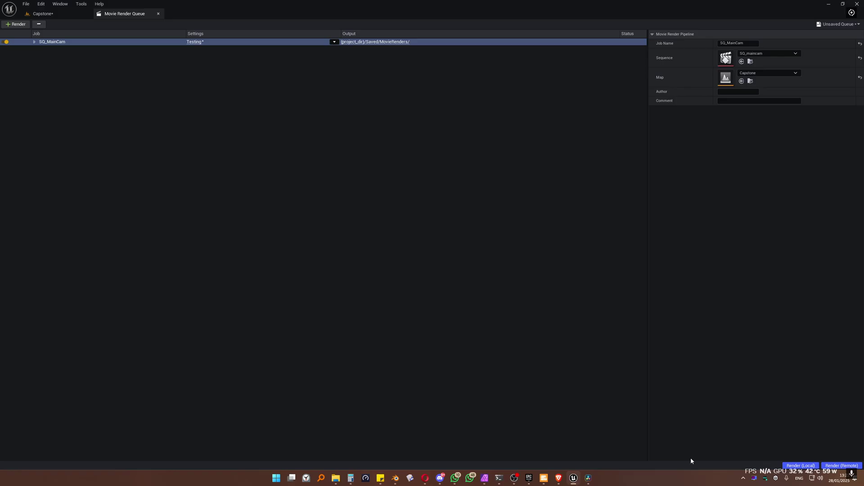
click(799, 466)
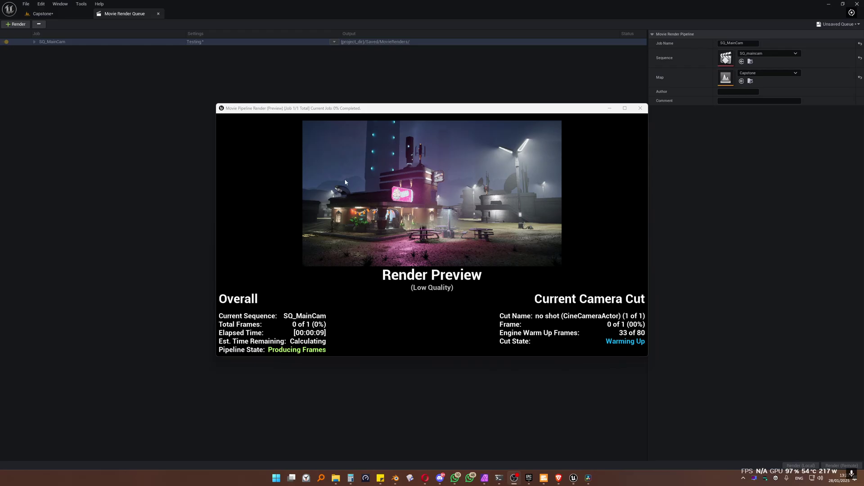
click(625, 108)
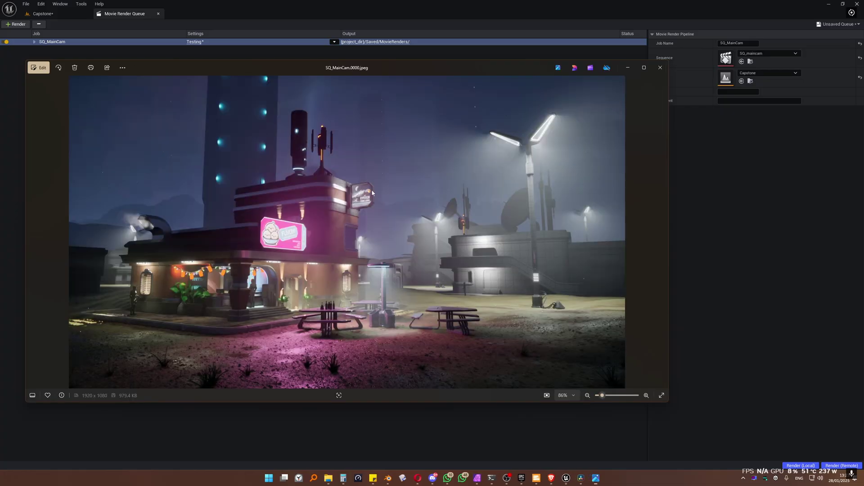
Step: Enlarge the new SQ_MainCam.0000.jpeg render and inspect the roof vent, standing figure and lit slatted window up close
drag(459, 72, 504, 5)
scroll(249, 185, up, 8)
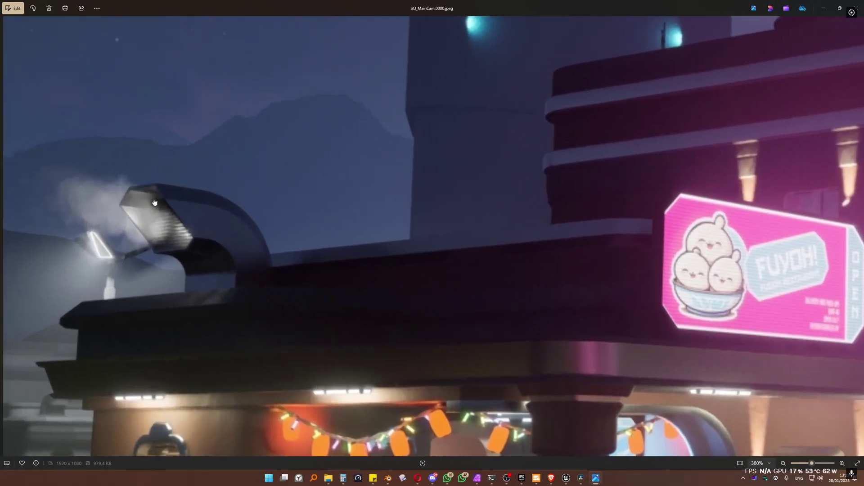
drag(155, 203, 218, 192)
drag(268, 249, 309, 53)
scroll(197, 327, up, 3)
drag(195, 327, 264, 243)
scroll(266, 241, up, 1)
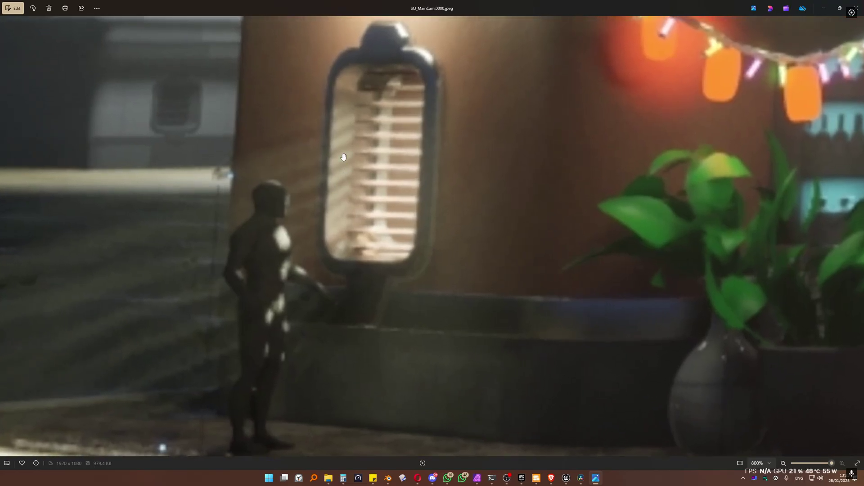
scroll(168, 252, down, 5)
scroll(615, 158, down, 2)
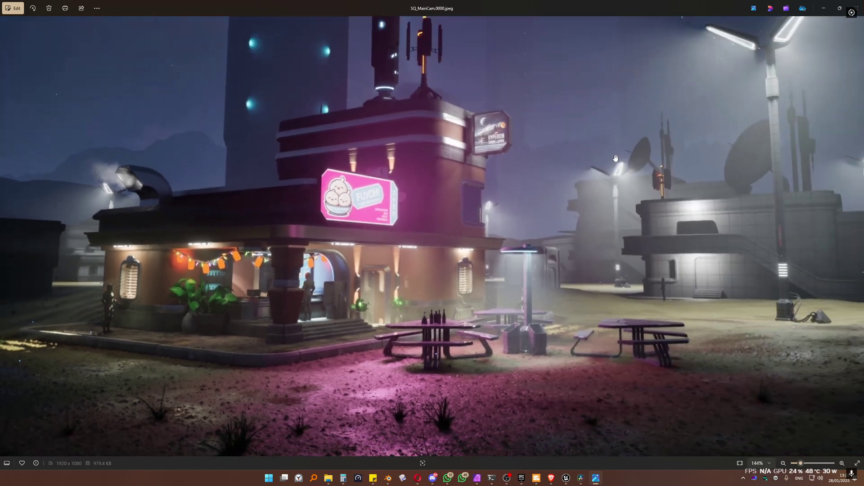
Step: Inspect the new render's FUYOH! sign, upper facade and the fog around the tall street lamp, ending on the whole image
scroll(676, 158, down, 1)
scroll(428, 239, up, 5)
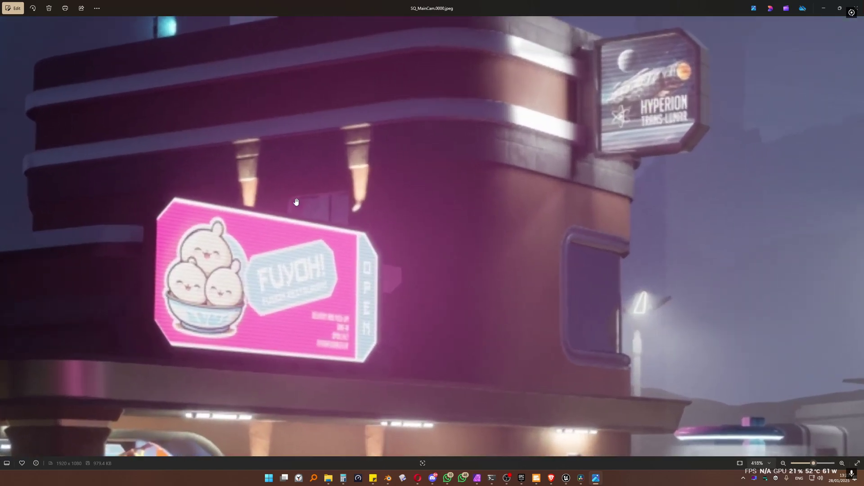
scroll(429, 239, down, 3)
scroll(720, 116, up, 5)
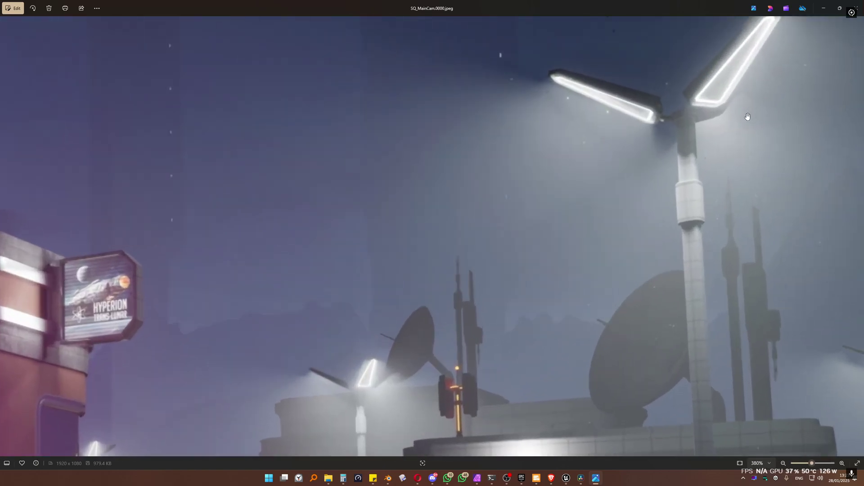
scroll(630, 189, up, 3)
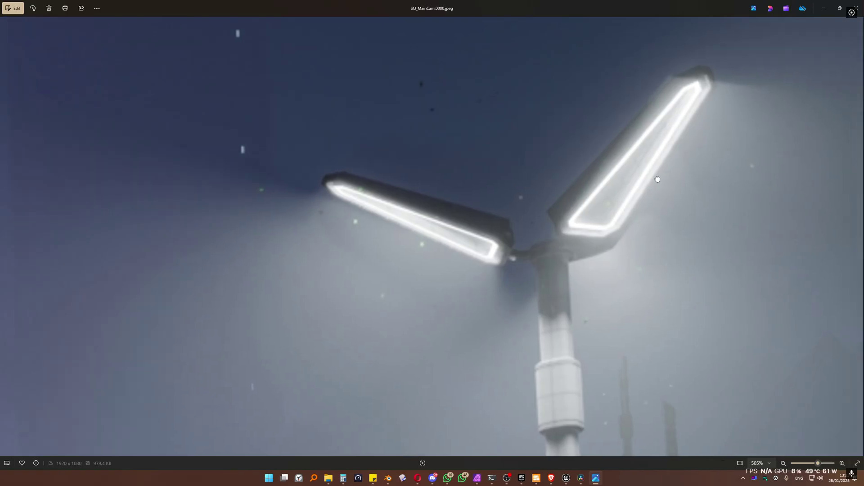
scroll(640, 154, down, 1)
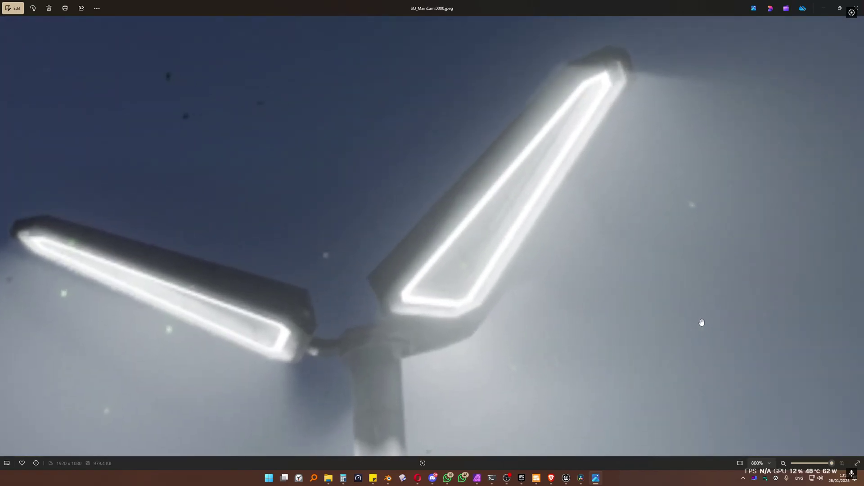
scroll(477, 215, down, 2)
scroll(477, 214, down, 3)
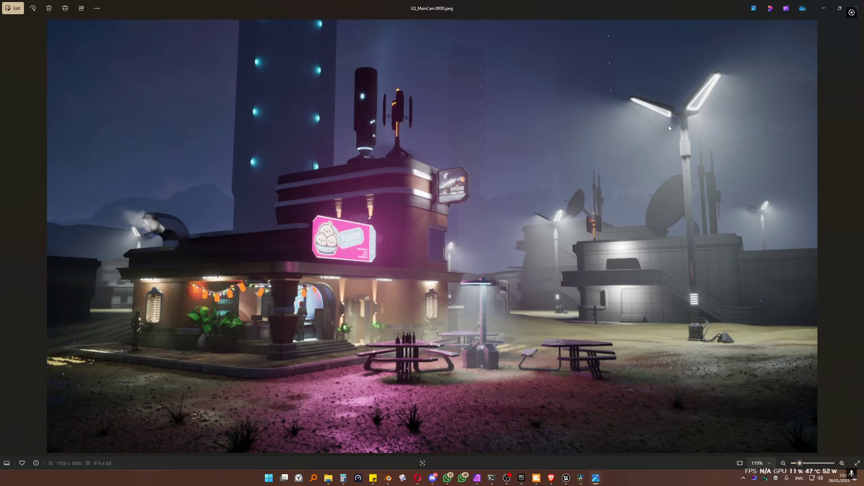
scroll(558, 132, down, 1)
scroll(554, 135, up, 2)
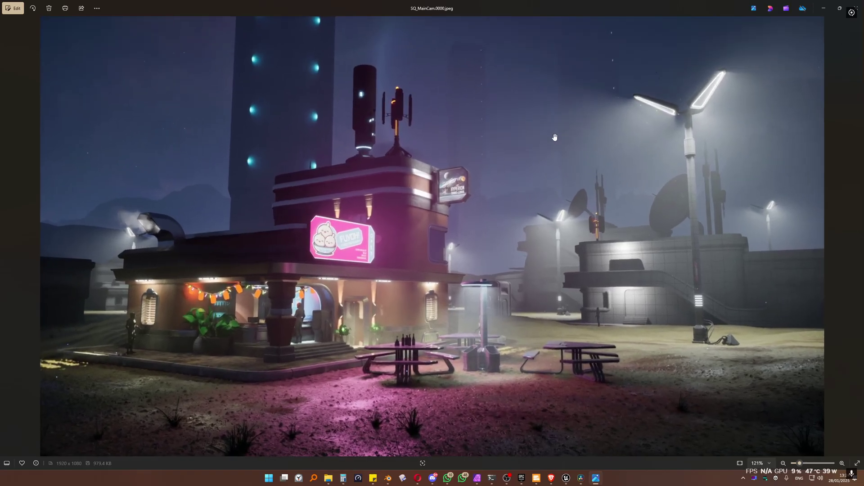